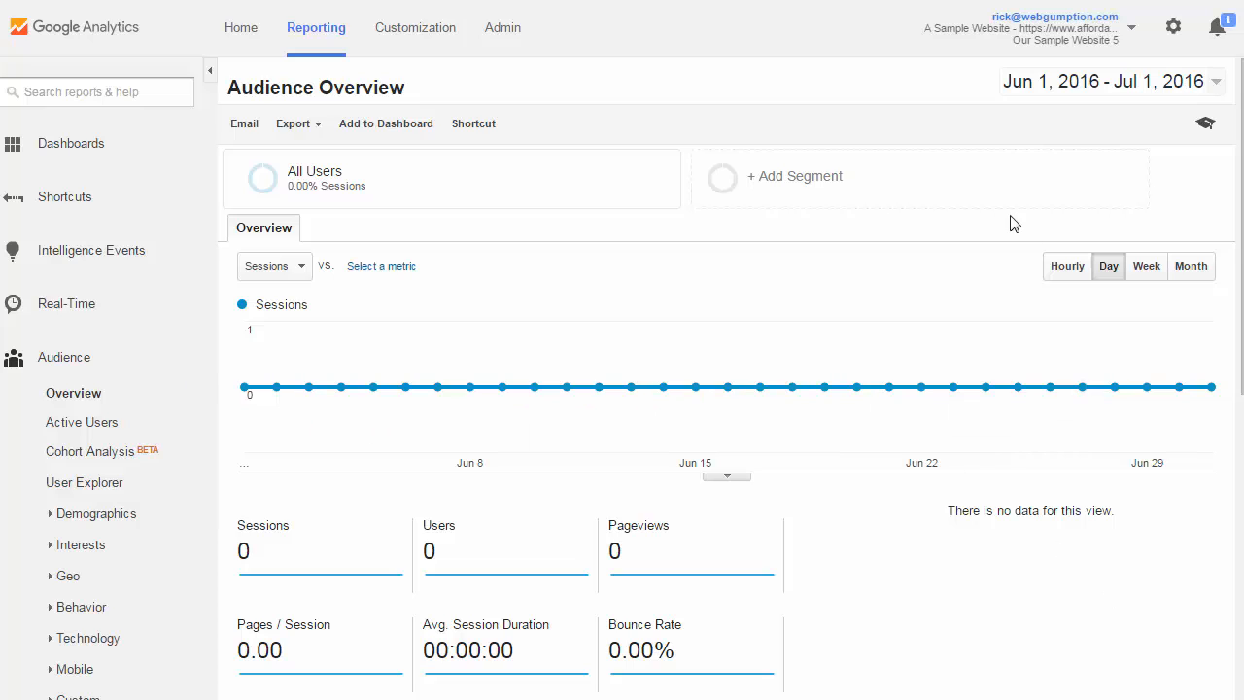
# Start a new goal in the administration settings of the Our Sample Website 5 view
pyautogui.click(512, 37)
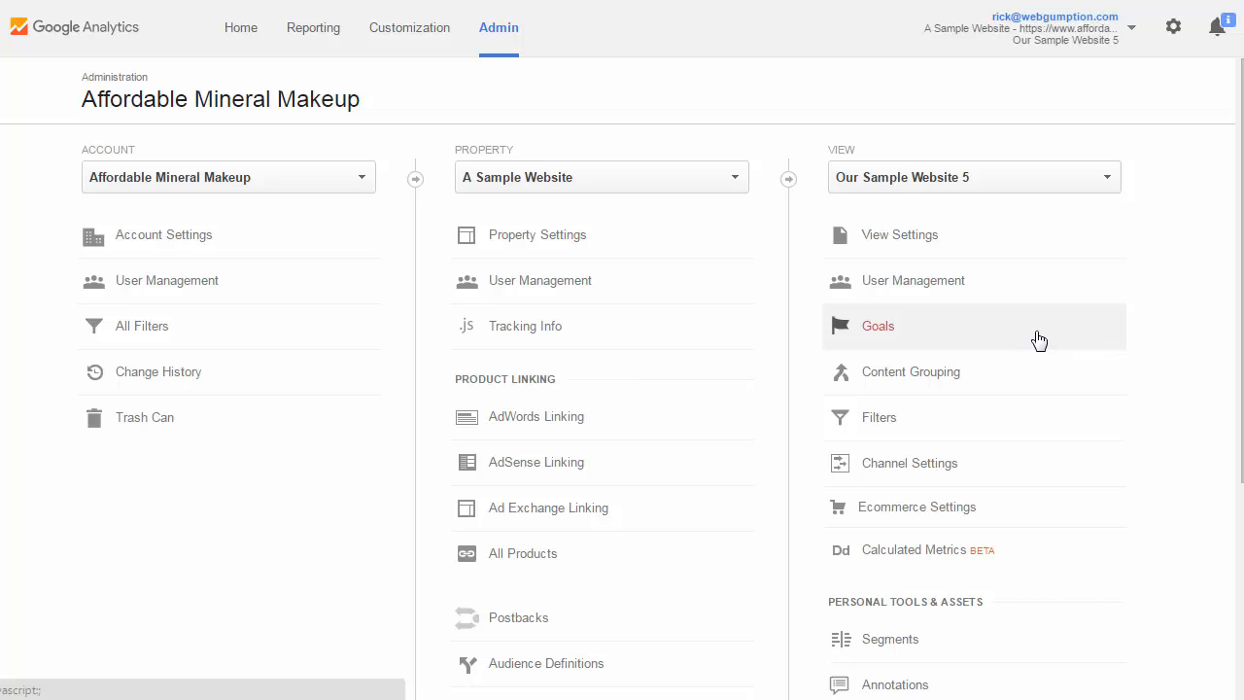
pyautogui.click(870, 336)
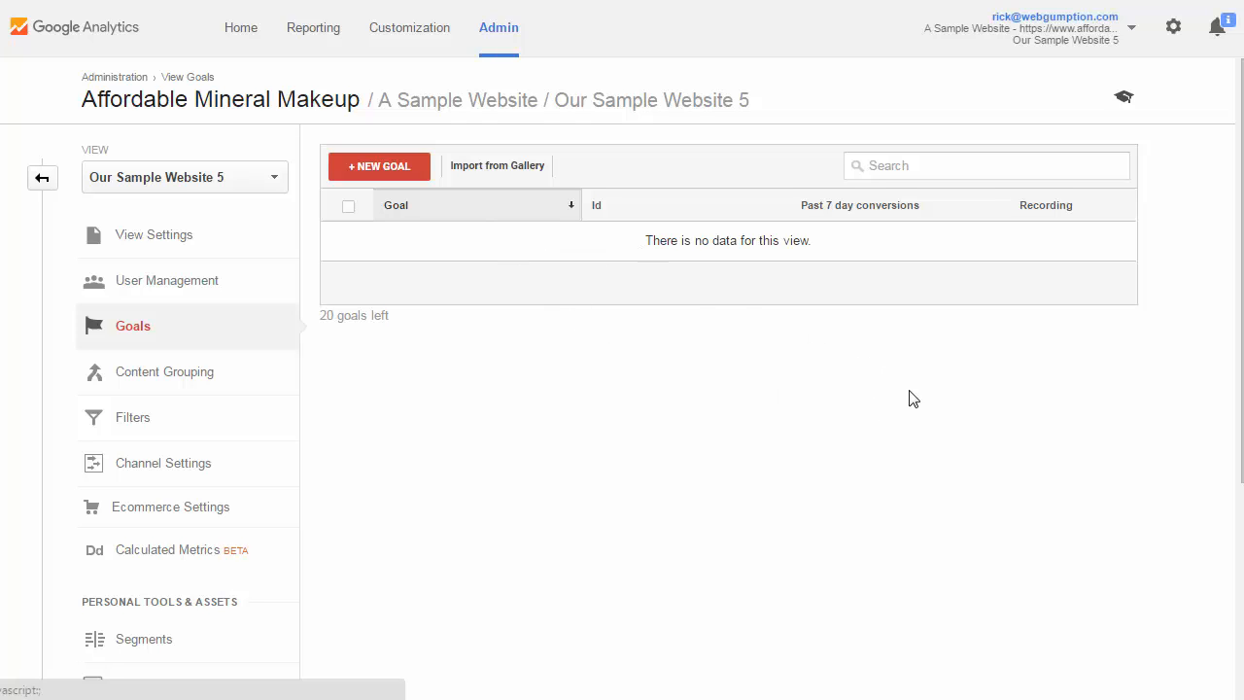
pyautogui.click(394, 171)
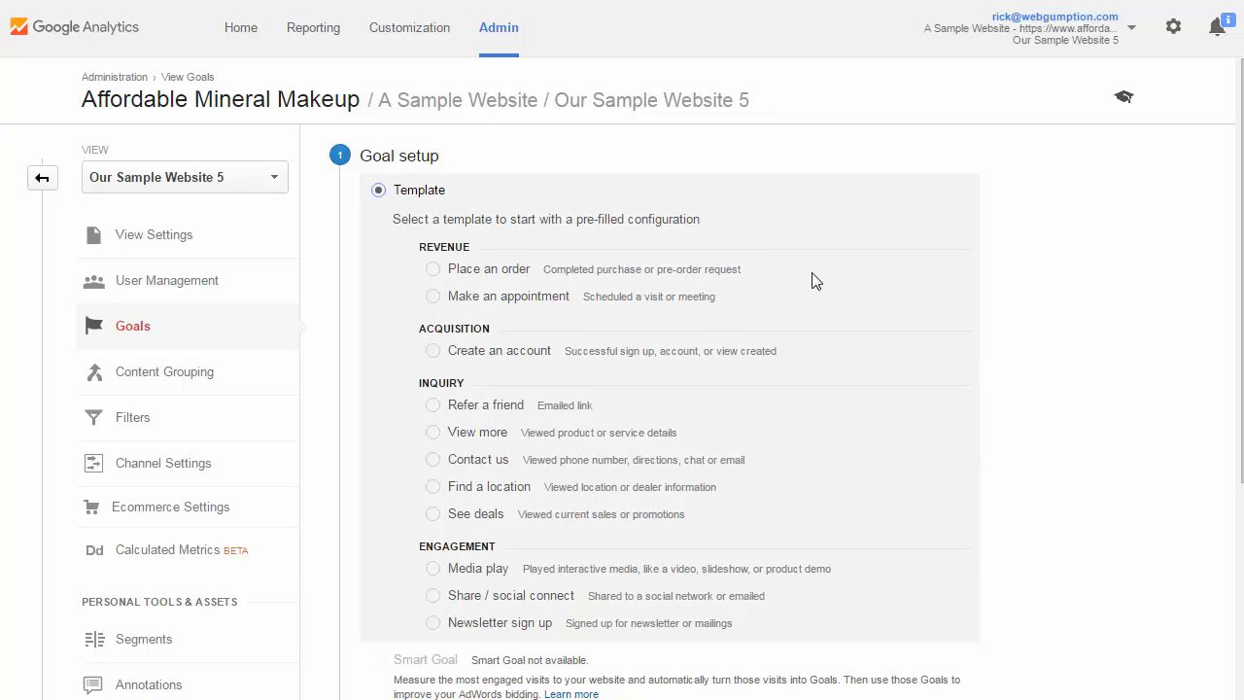
# Choose the Newsletter sign up template for the goal and continue to the goal description
pyautogui.scroll(-1, 1078, 461)
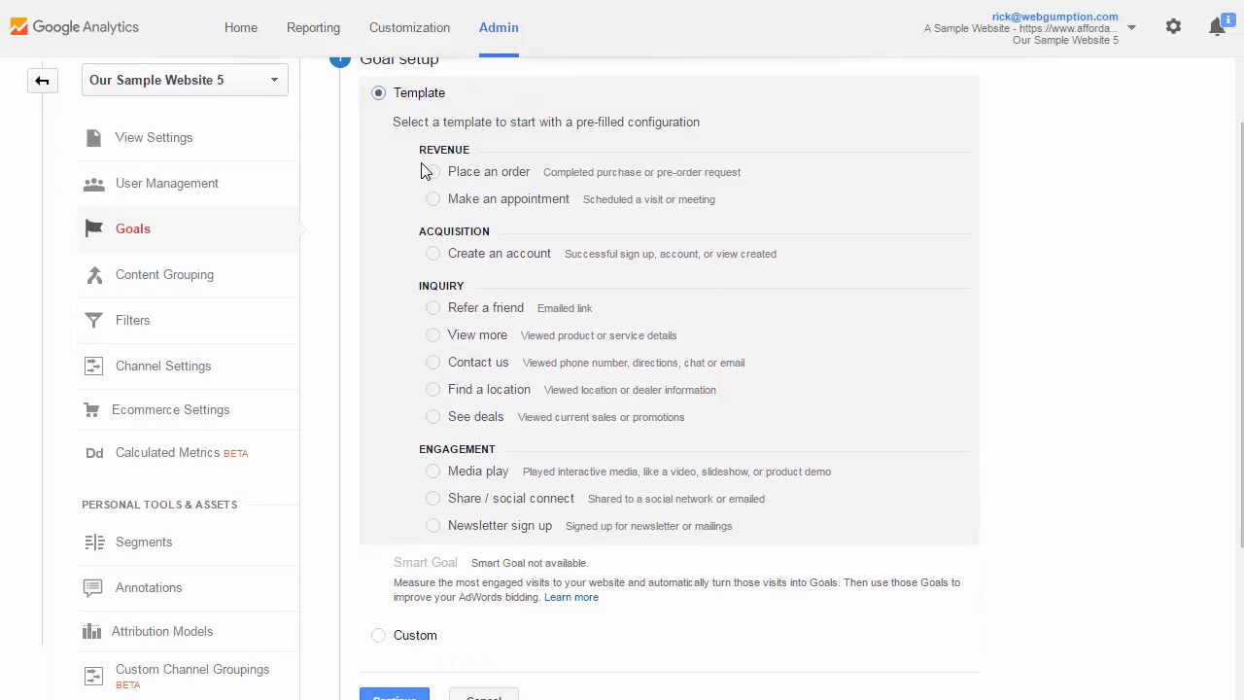
pyautogui.click(434, 526)
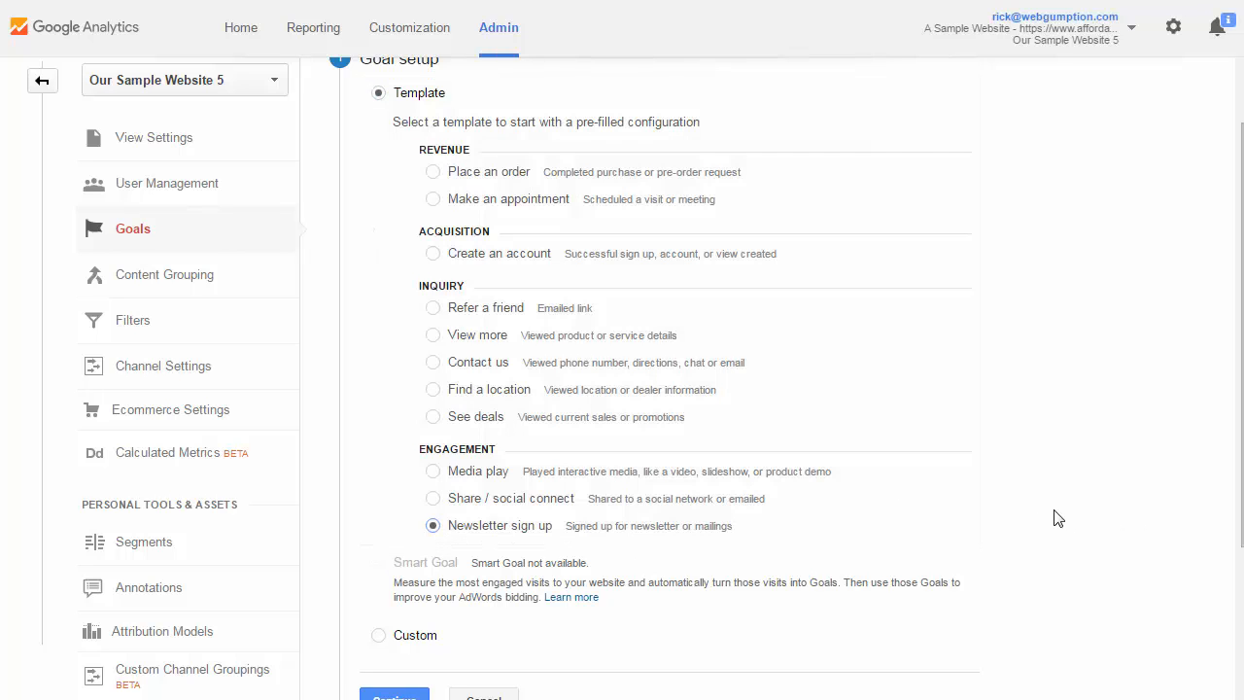
pyautogui.scroll(-1, 1056, 517)
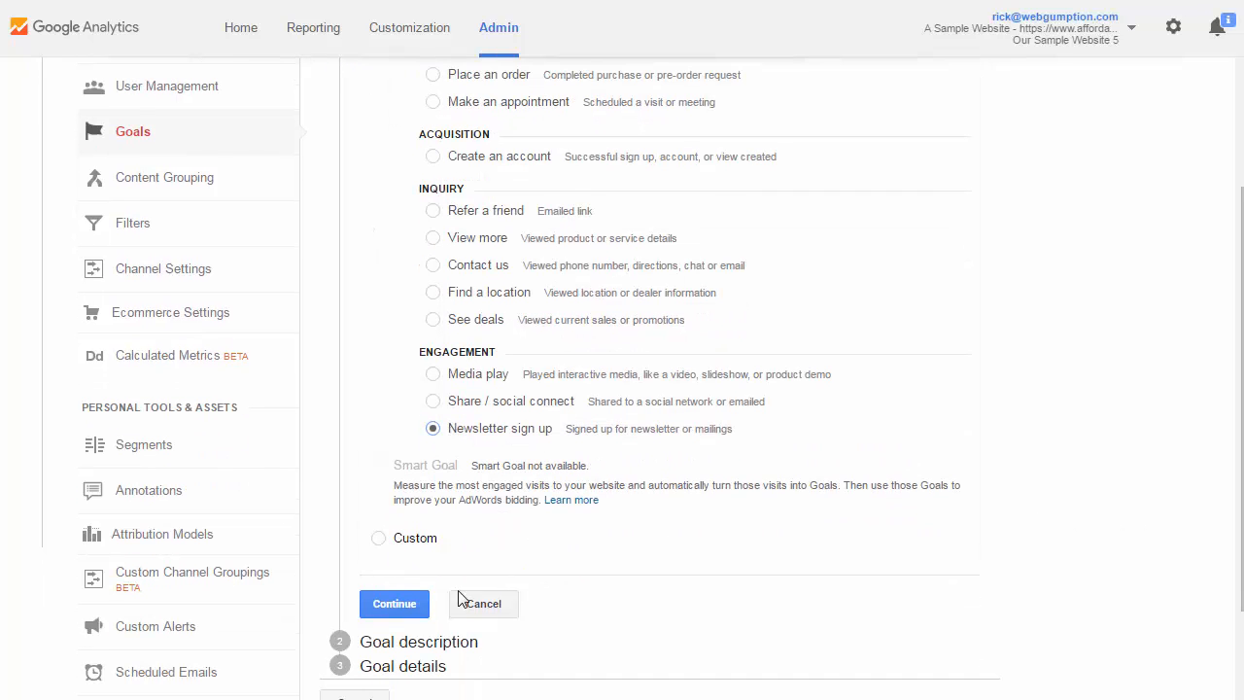
pyautogui.scroll(1, 994, 522)
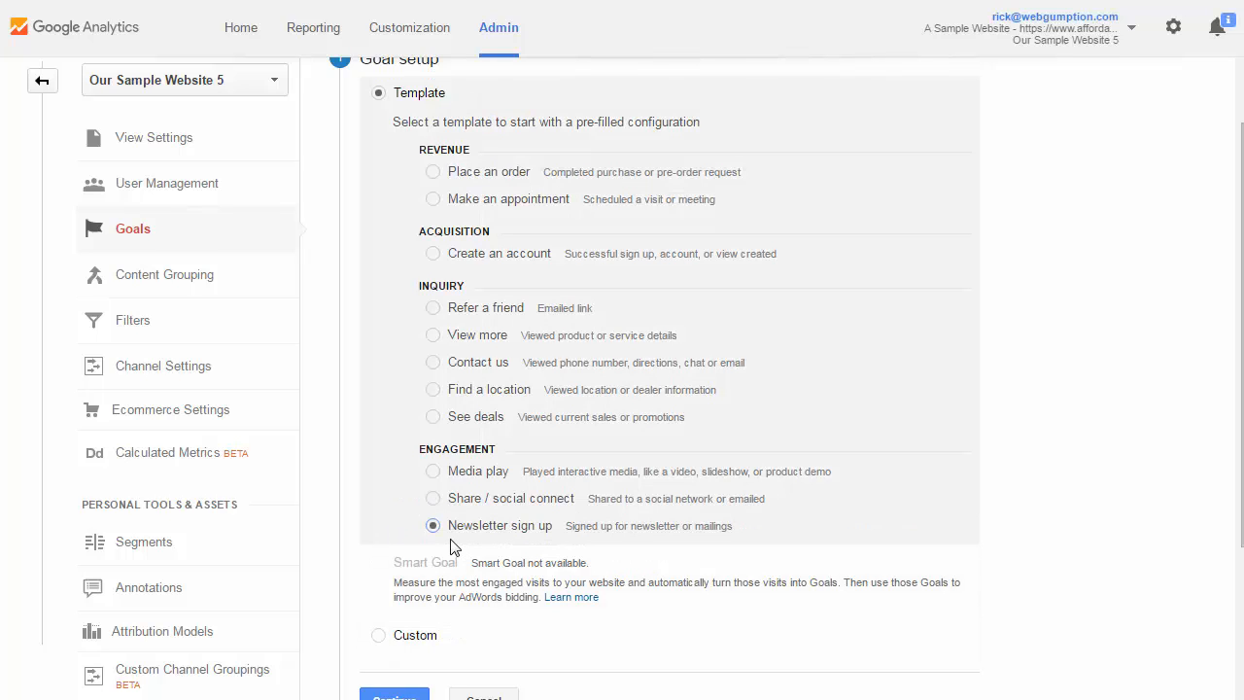
pyautogui.scroll(-1, 608, 544)
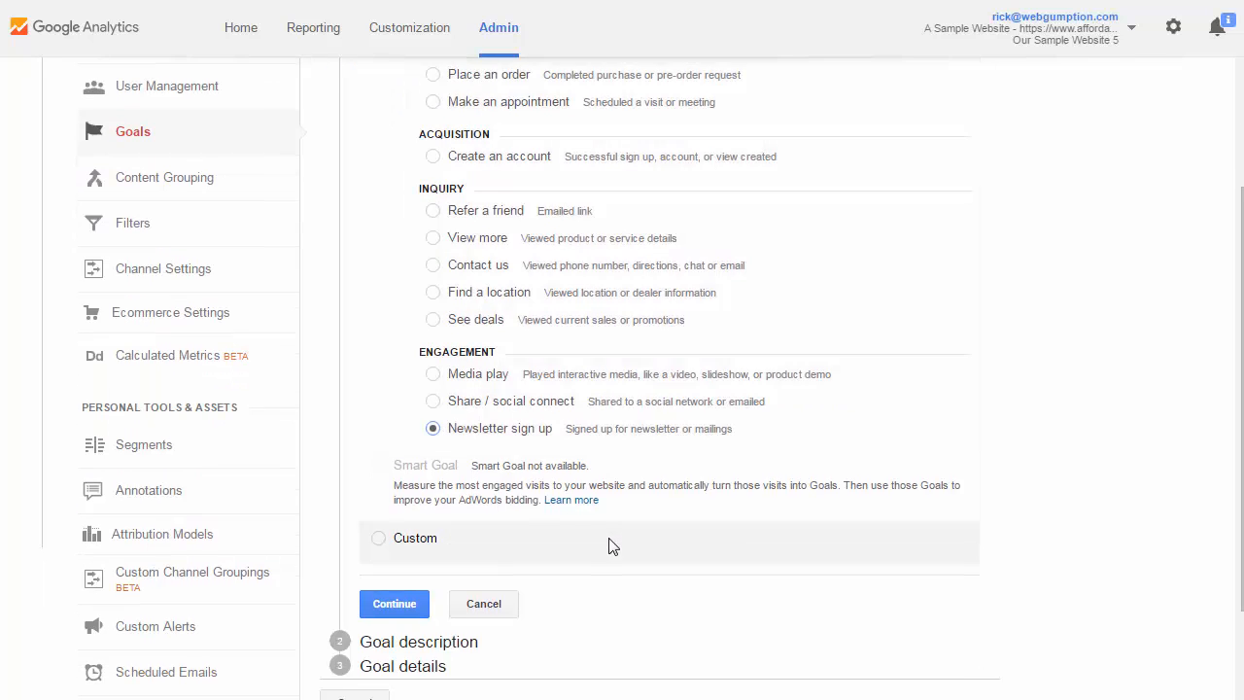
pyautogui.click(367, 597)
pyautogui.scroll(1, 797, 544)
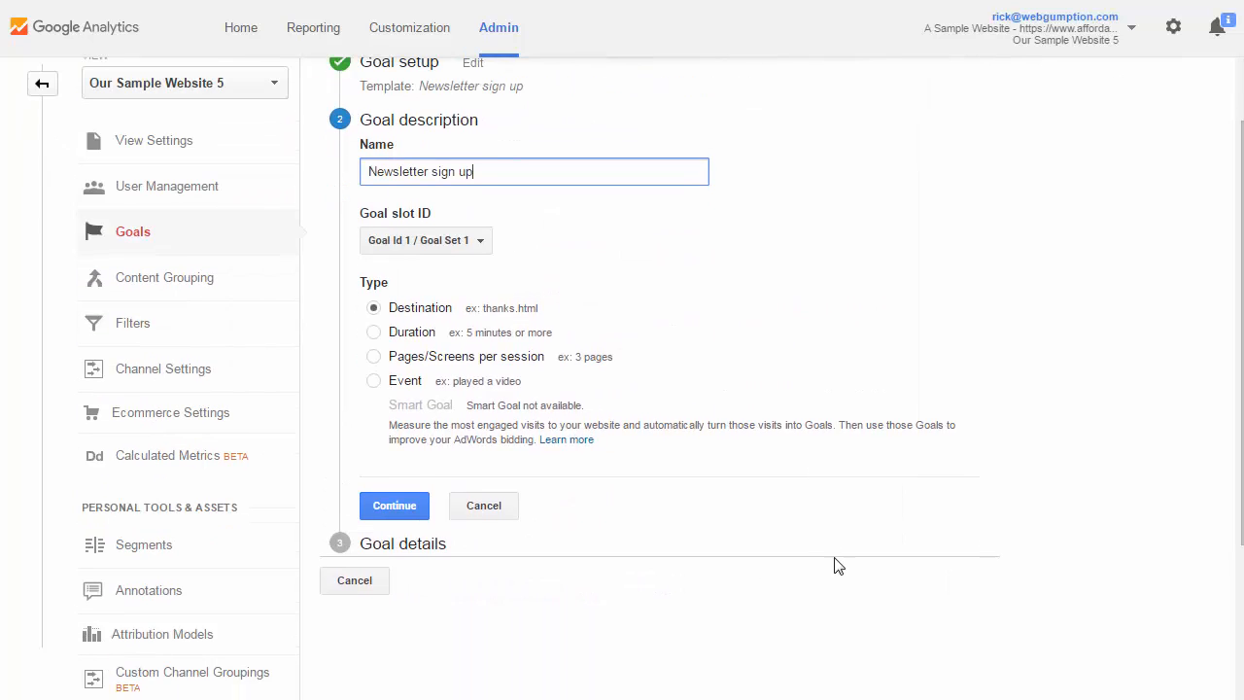
pyautogui.scroll(1, 815, 364)
pyautogui.moveTo(473, 265); pyautogui.dragTo(356, 261)
pyautogui.click(555, 260)
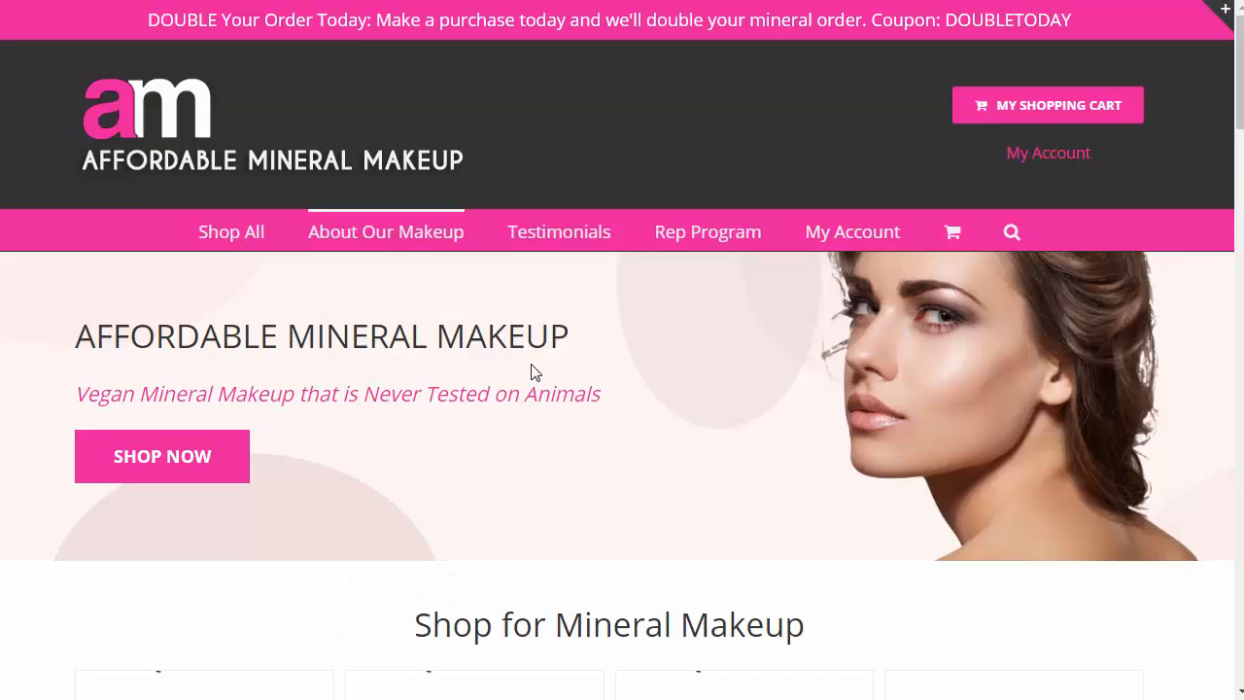
# Switch to the Affordable Mineral Makeup site and submit an e-mail address in the Save 20% Today sign-up form
pyautogui.scroll(-7, 551, 405)
pyautogui.scroll(-4, 365, 450)
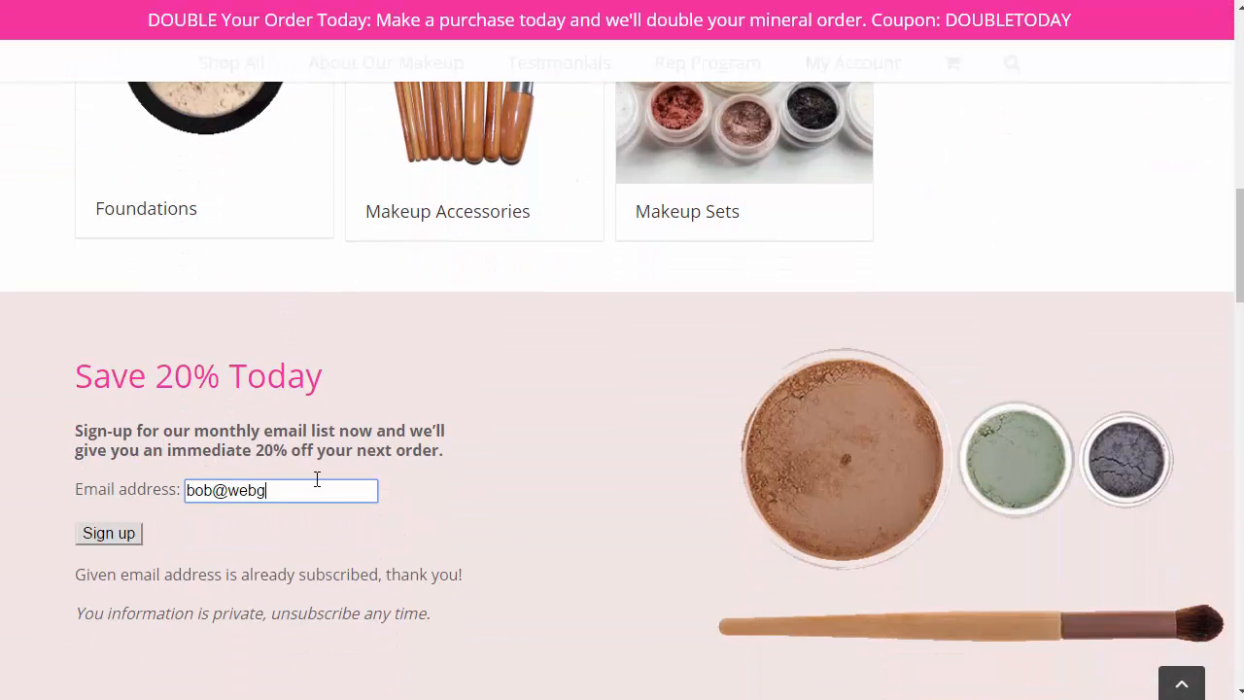
pyautogui.write('umption.com')
pyautogui.click(97, 532)
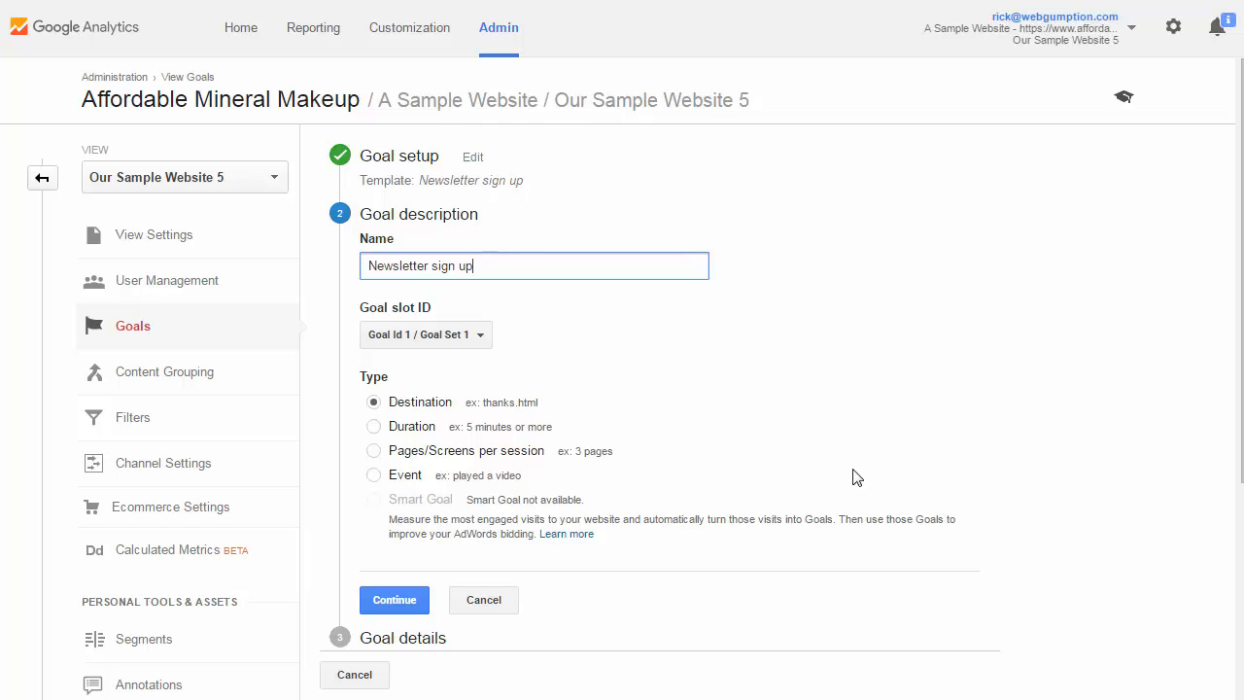
# Return to Google Analytics, accept the goal description with the Destination type, and set the destination to equal /save-20-on-todays-order/
pyautogui.scroll(-1, 627, 552)
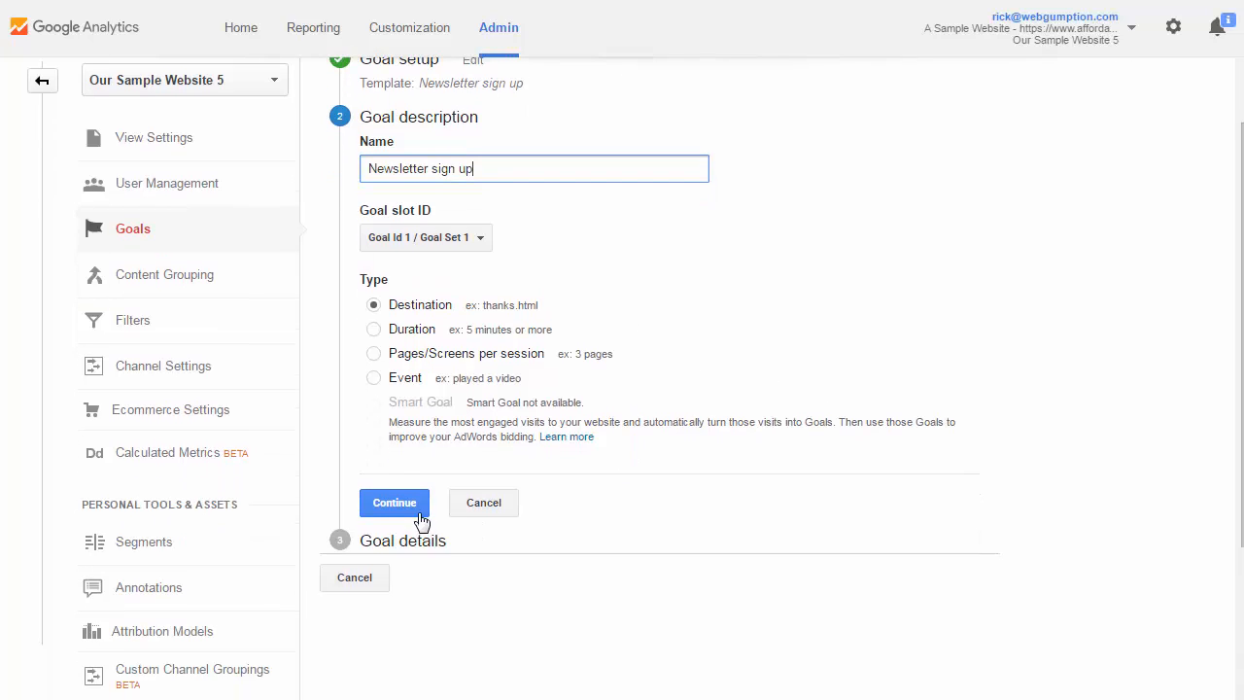
pyautogui.click(397, 508)
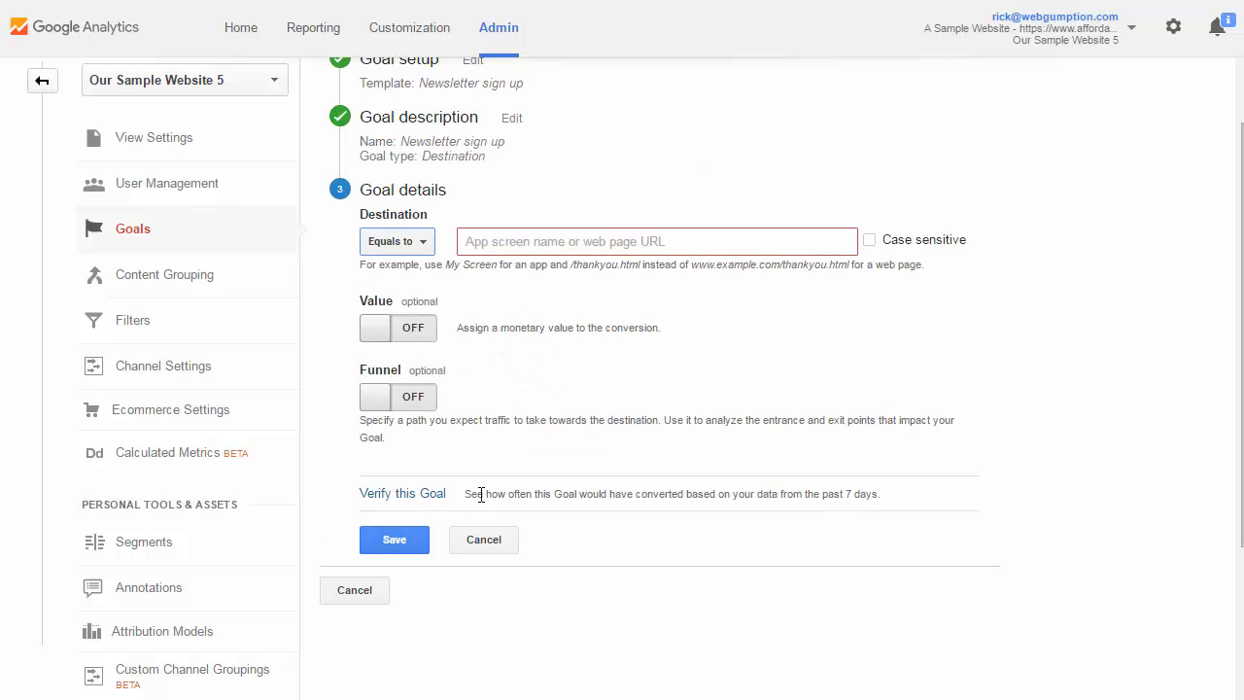
pyautogui.scroll(1, 830, 486)
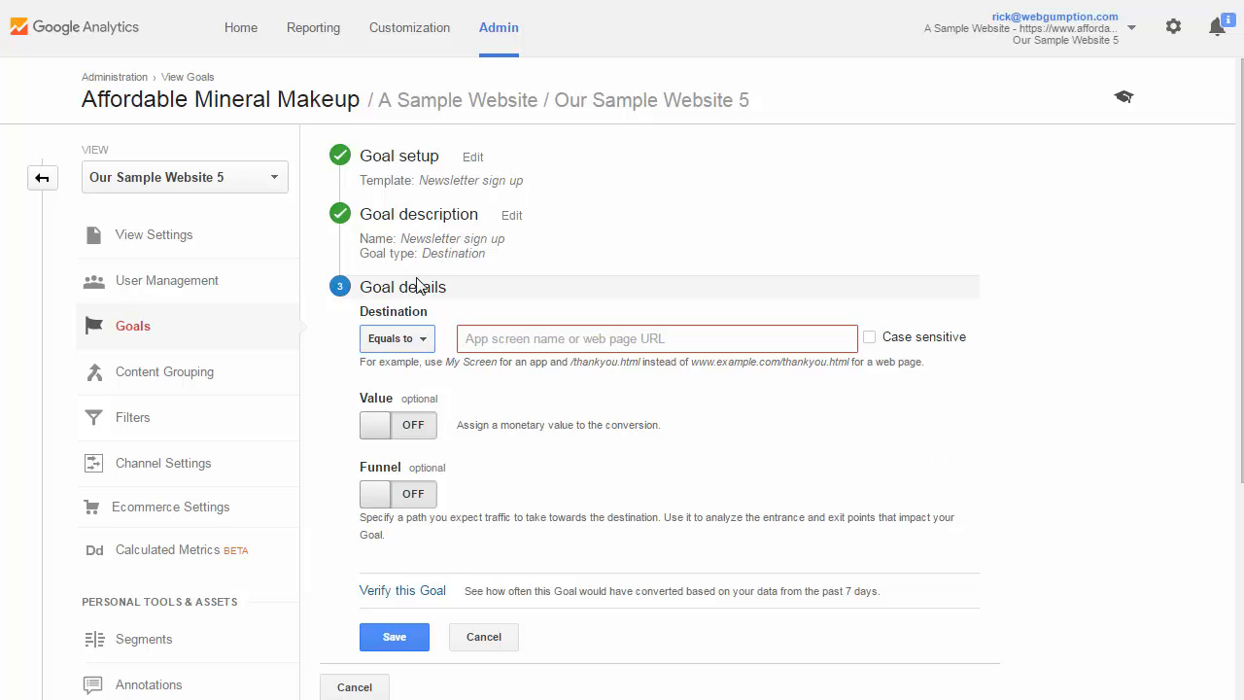
pyautogui.click(423, 346)
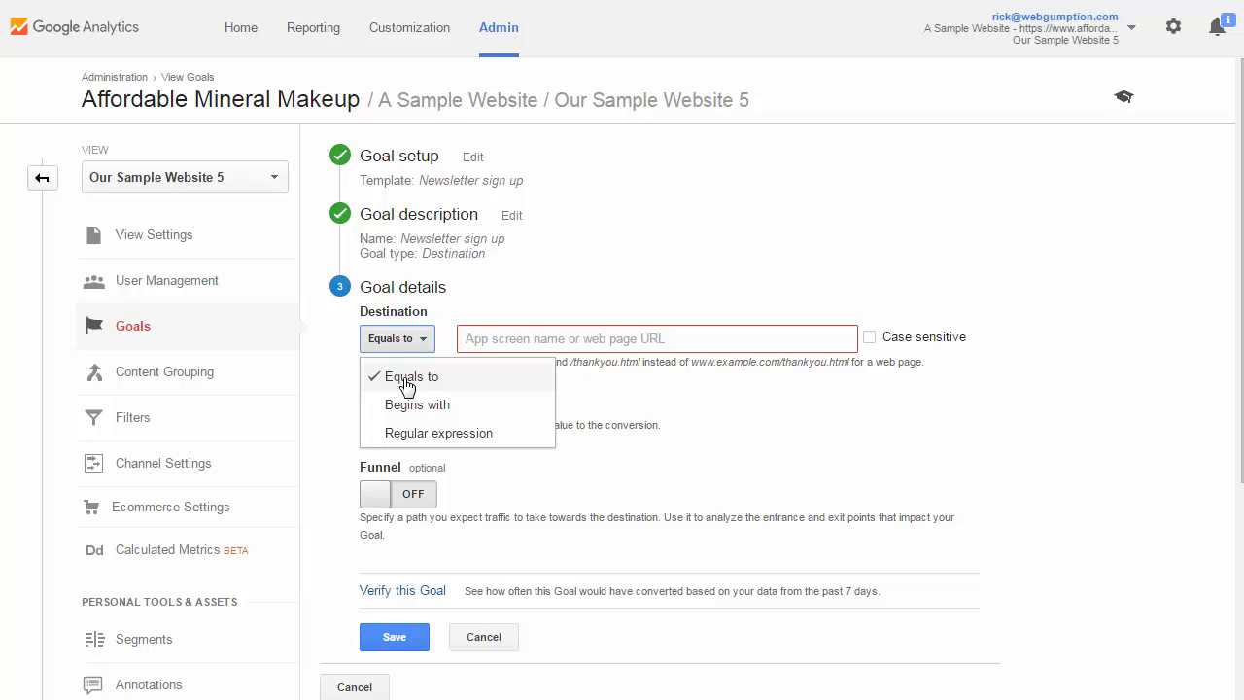
pyautogui.click(496, 337)
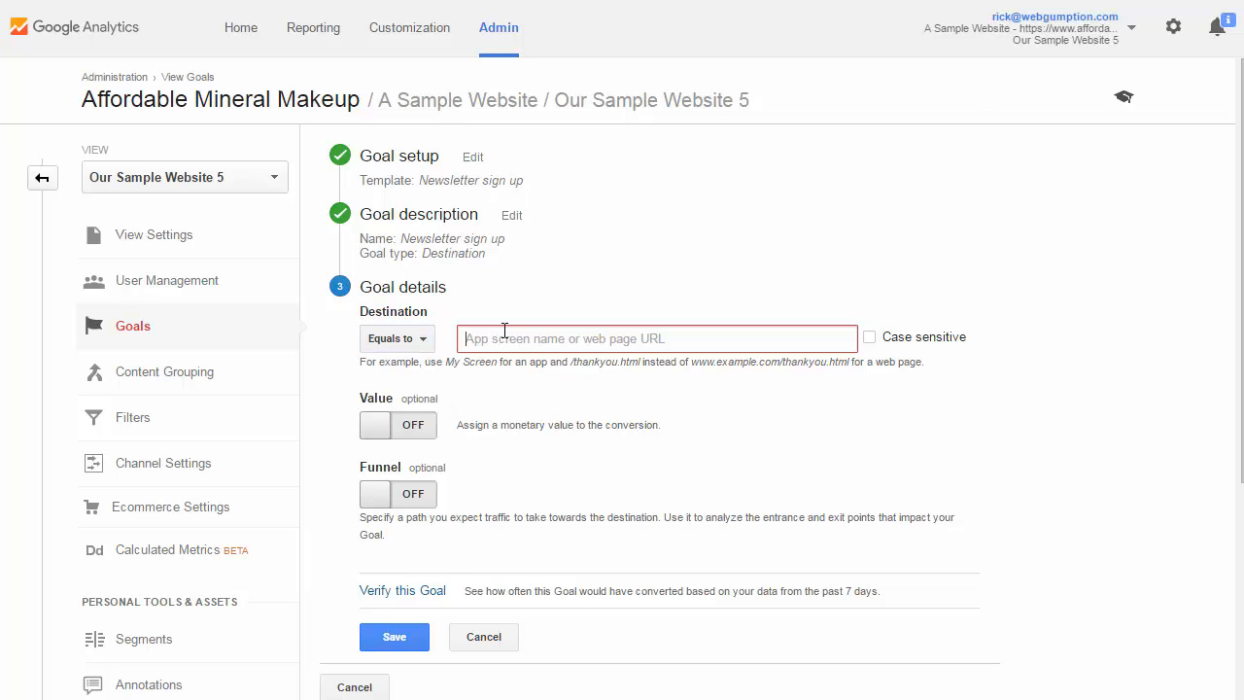
pyautogui.click(408, 340)
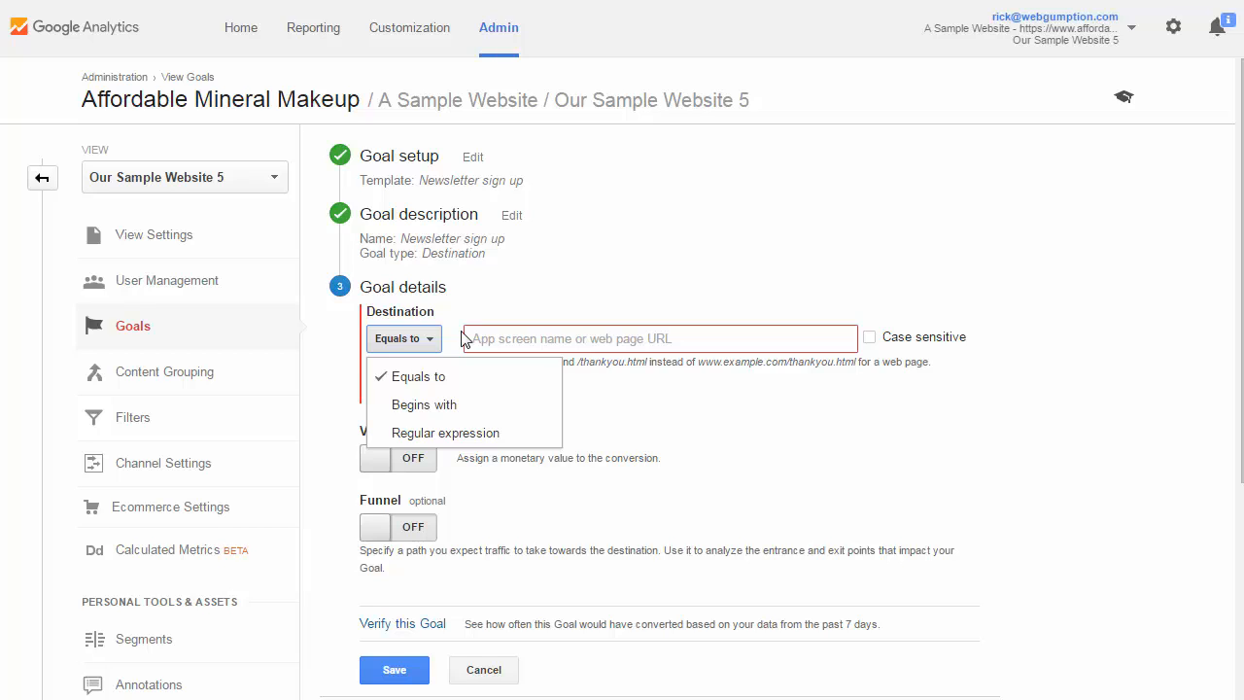
pyautogui.click(583, 339)
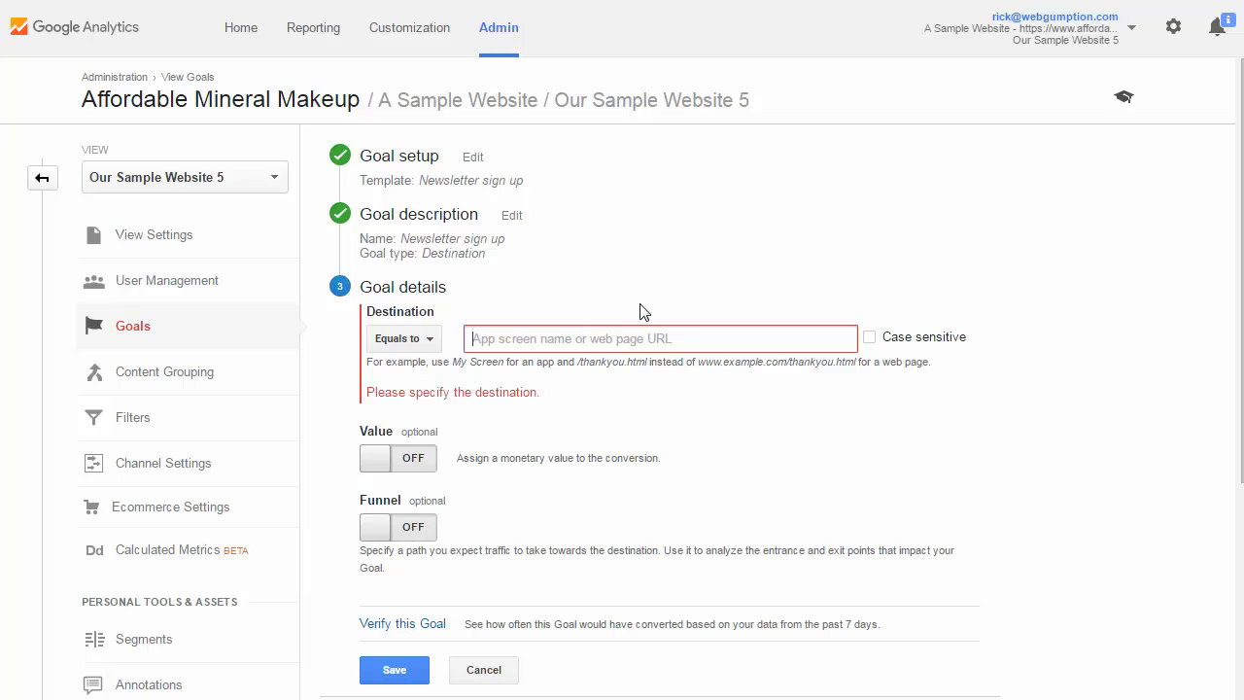
pyautogui.write('/save-20-on-todays-order/')
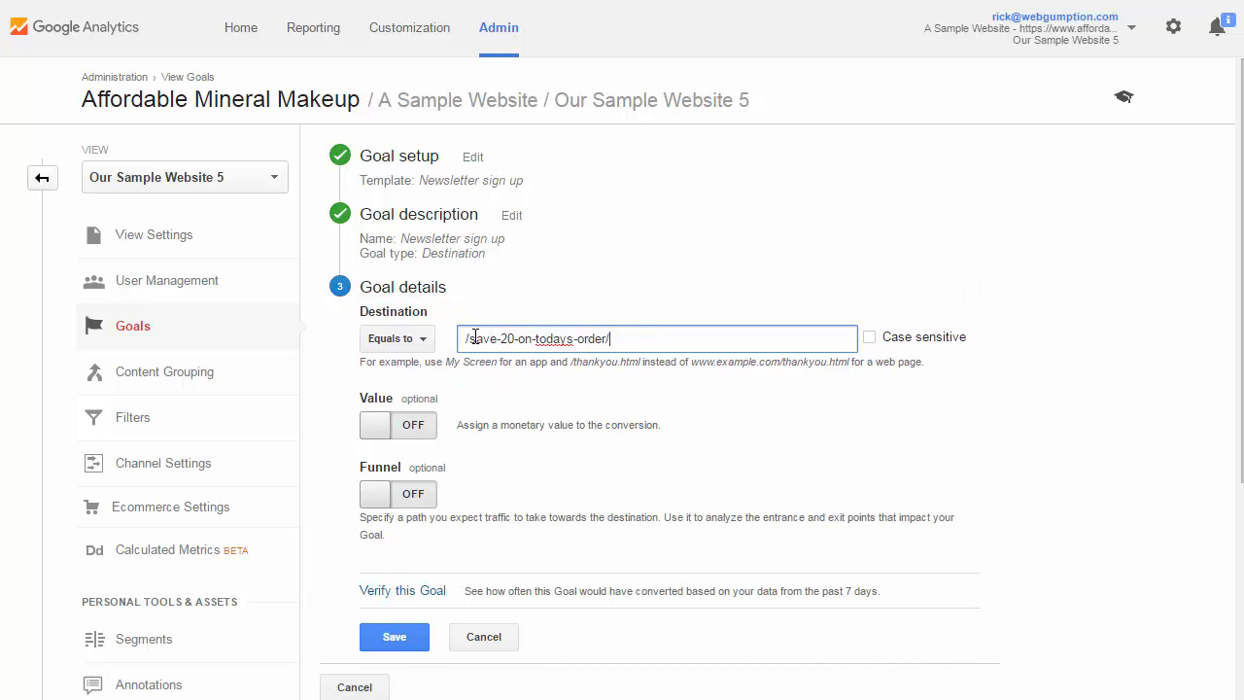
pyautogui.moveTo(476, 338); pyautogui.dragTo(615, 338)
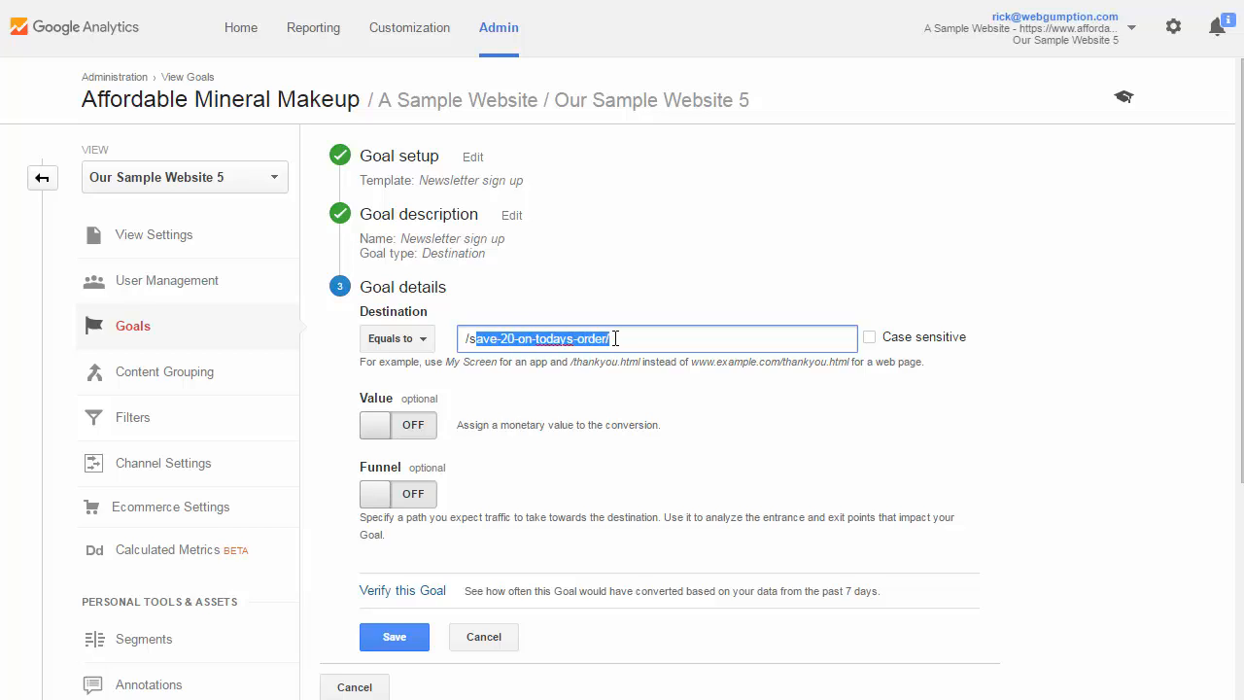
pyautogui.click(624, 338)
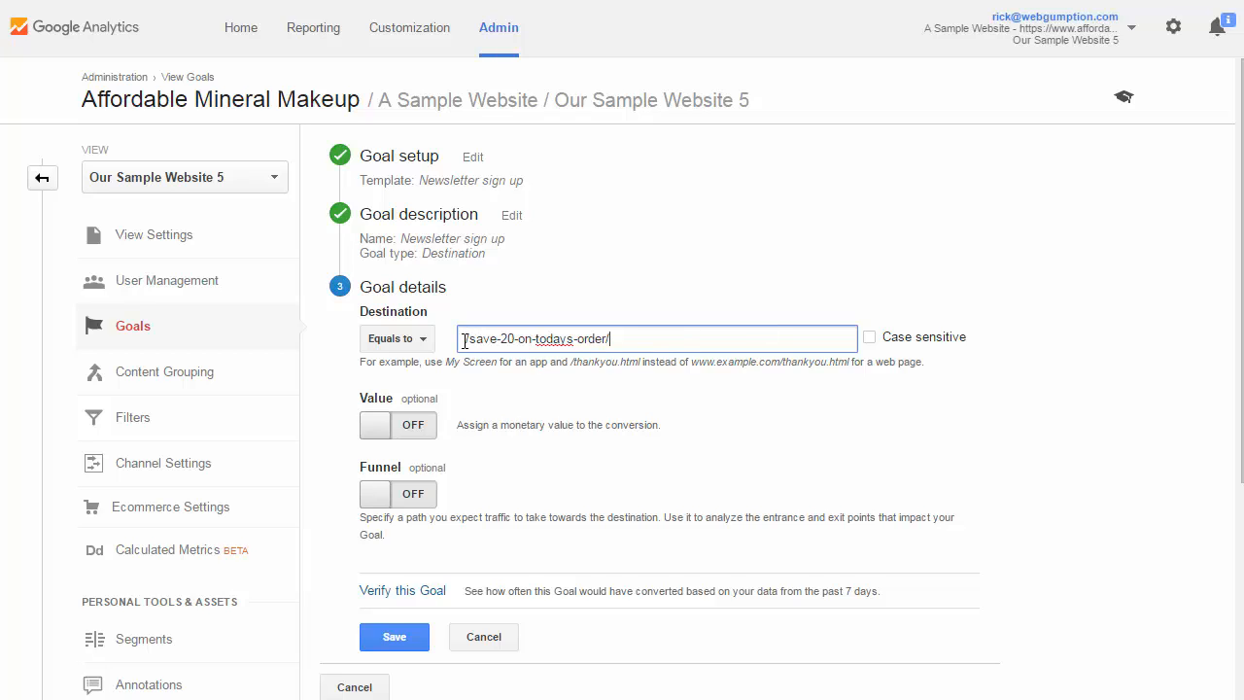
pyautogui.moveTo(638, 338); pyautogui.dragTo(461, 338)
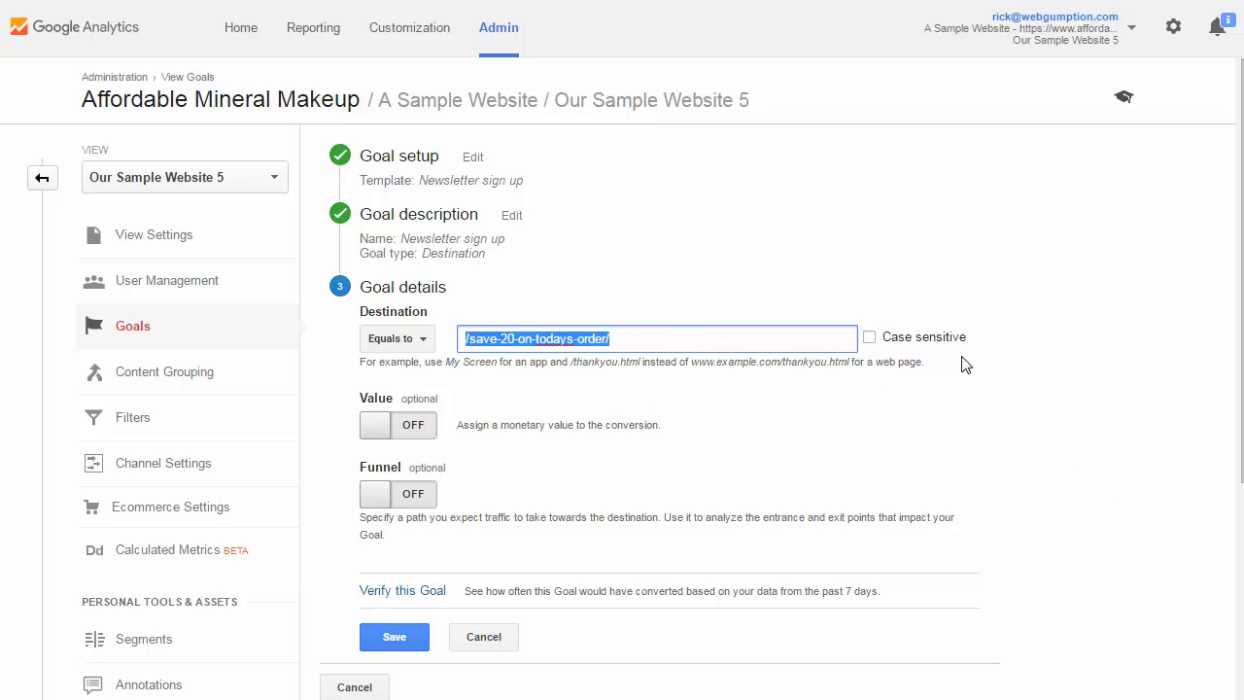
pyautogui.click(676, 338)
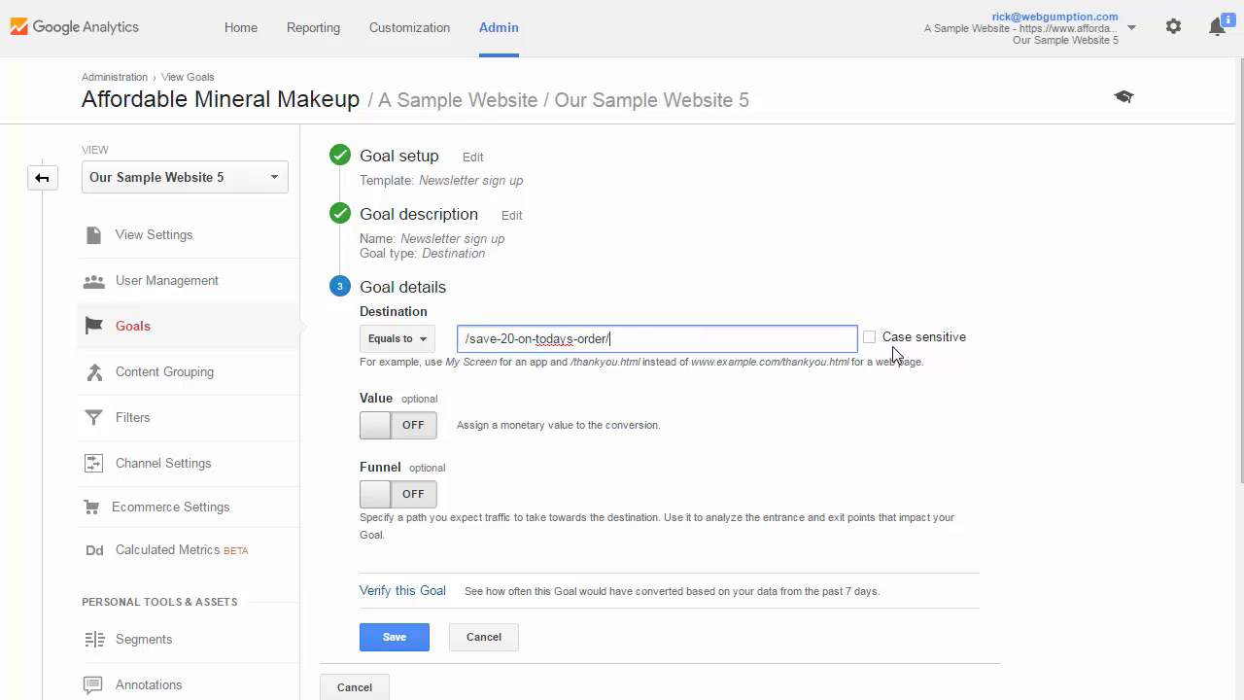
# Enable a monetary value for the goal conversion and set it to 2 USD
pyautogui.click(384, 427)
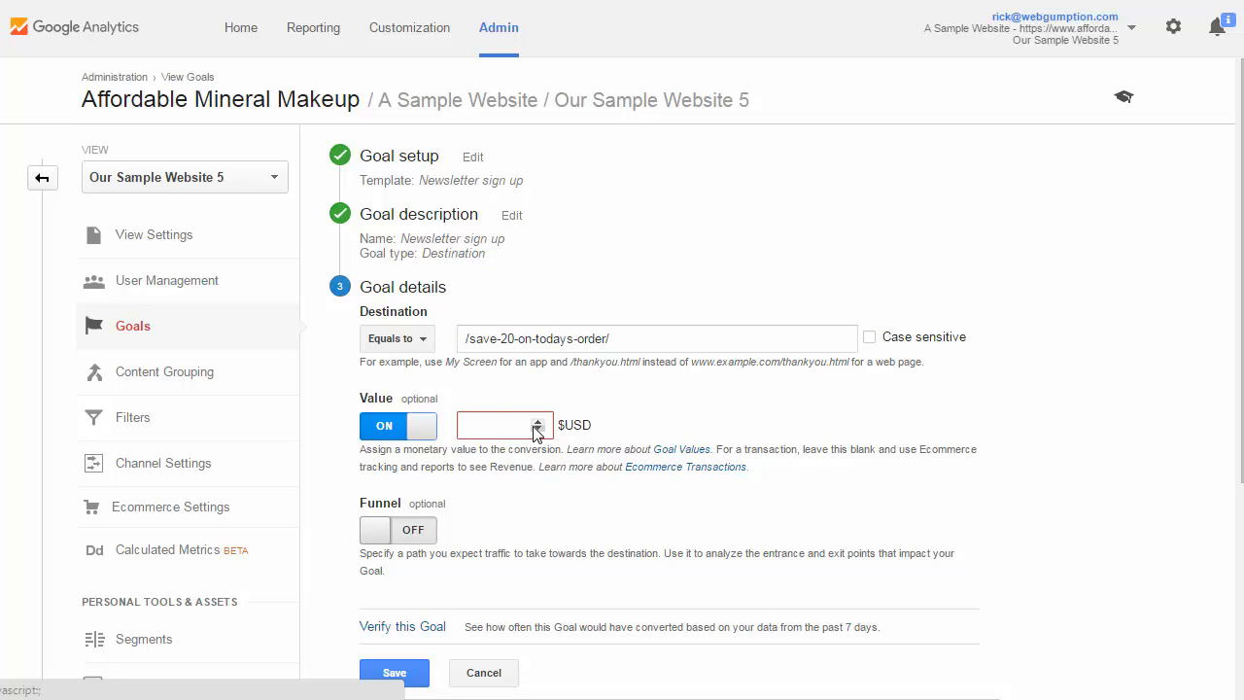
pyautogui.click(511, 428)
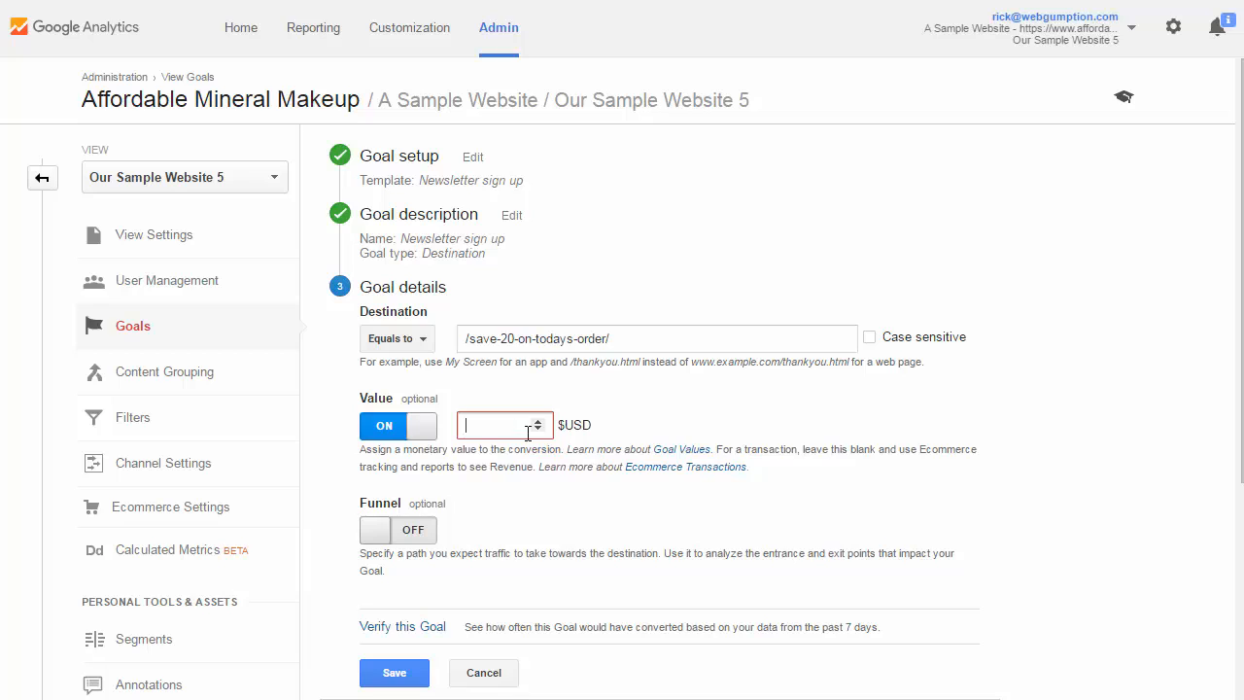
pyautogui.write('2')
pyautogui.scroll(-1, 1023, 413)
pyautogui.scroll(-1, 1017, 421)
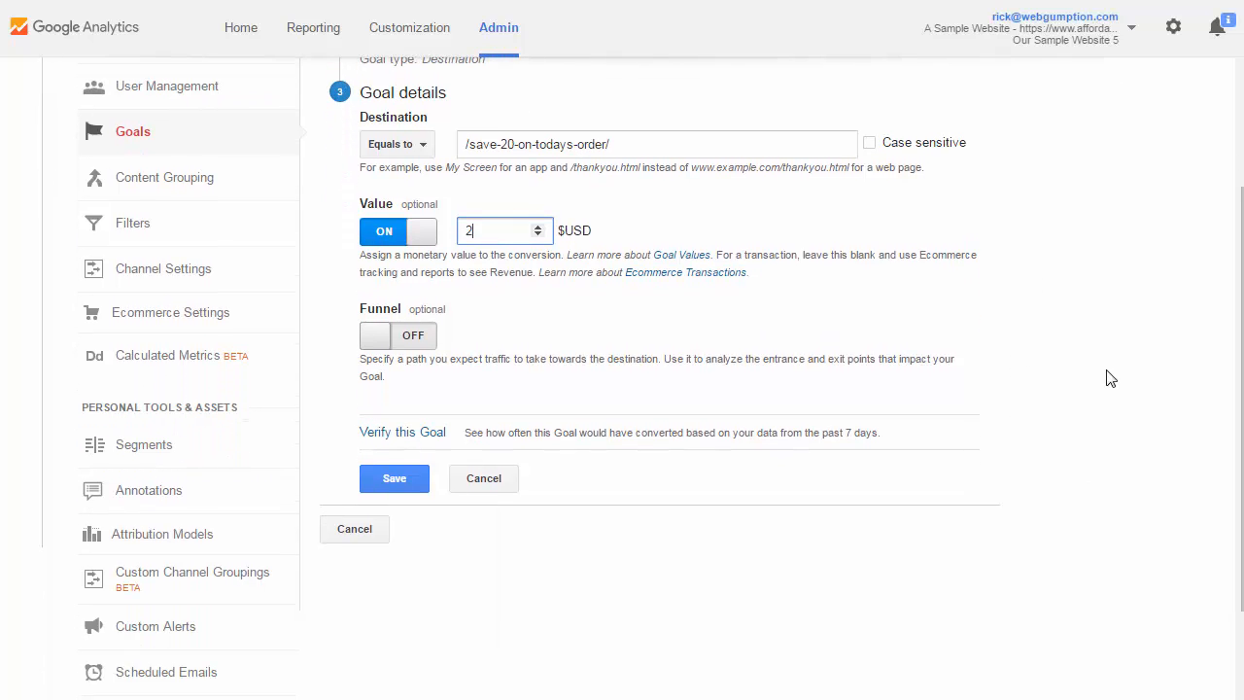
pyautogui.scroll(1, 1099, 375)
pyautogui.scroll(1, 1124, 365)
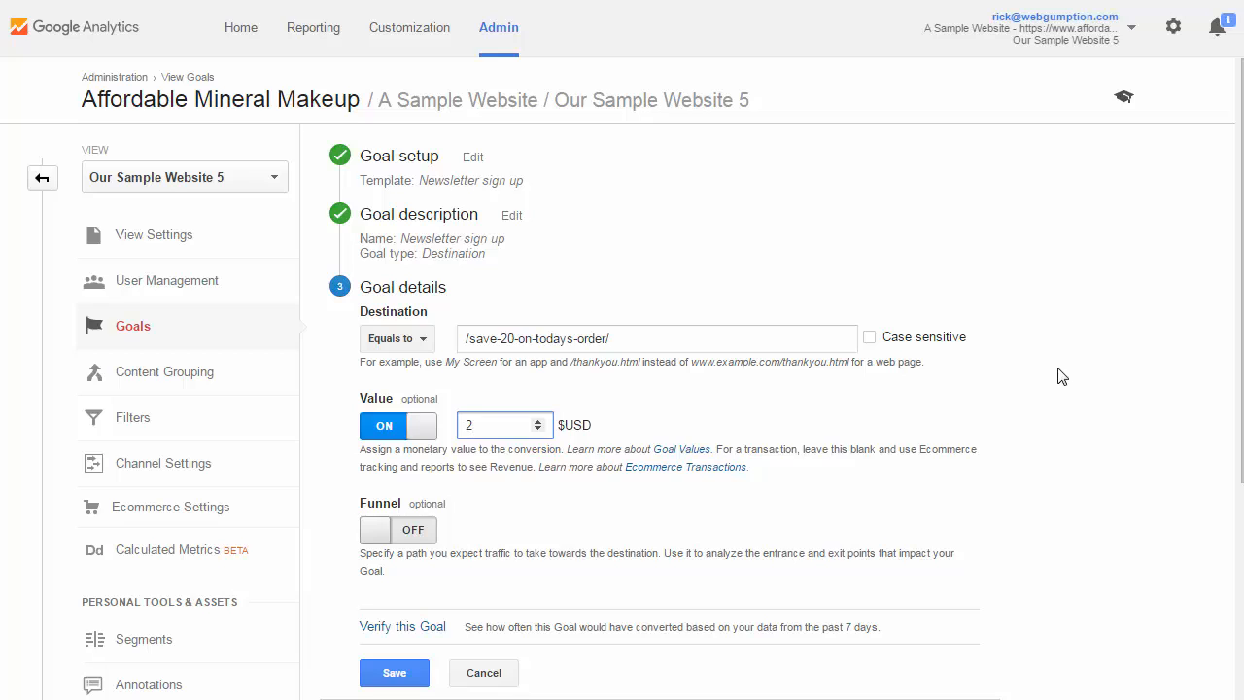
# Verify the goal against the past 7 days of data and save it
pyautogui.click(407, 627)
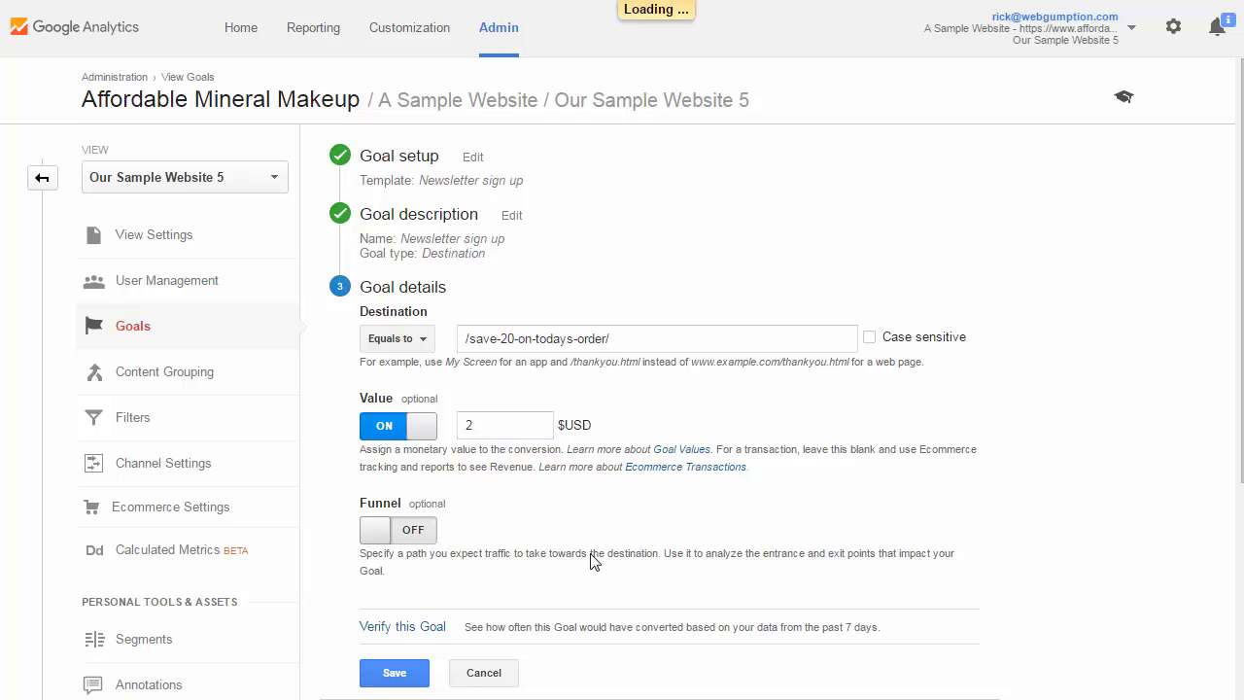
pyautogui.scroll(-1, 811, 520)
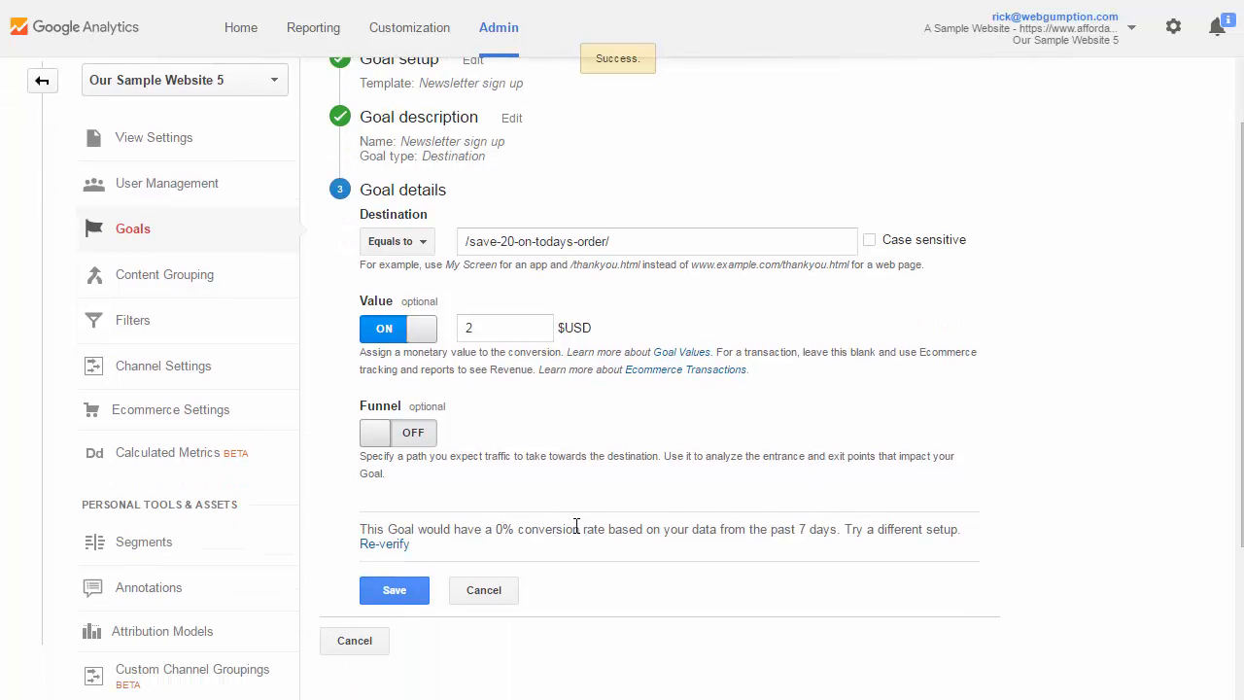
pyautogui.click(653, 243)
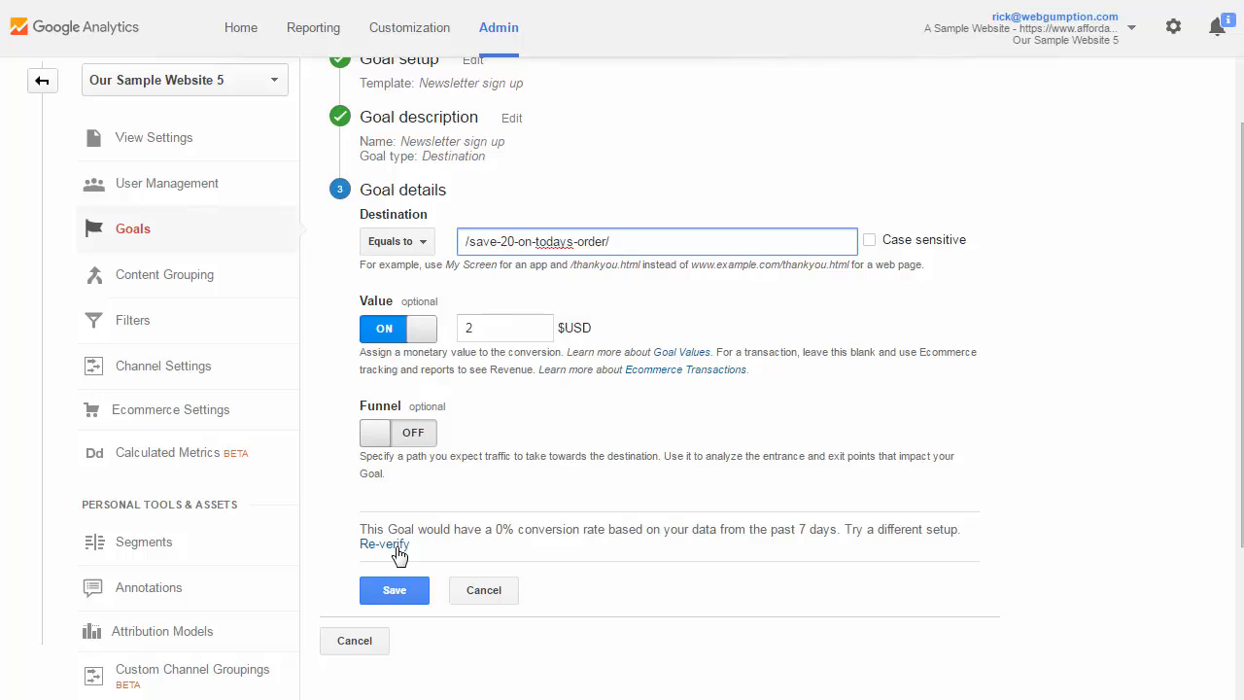
pyautogui.click(413, 595)
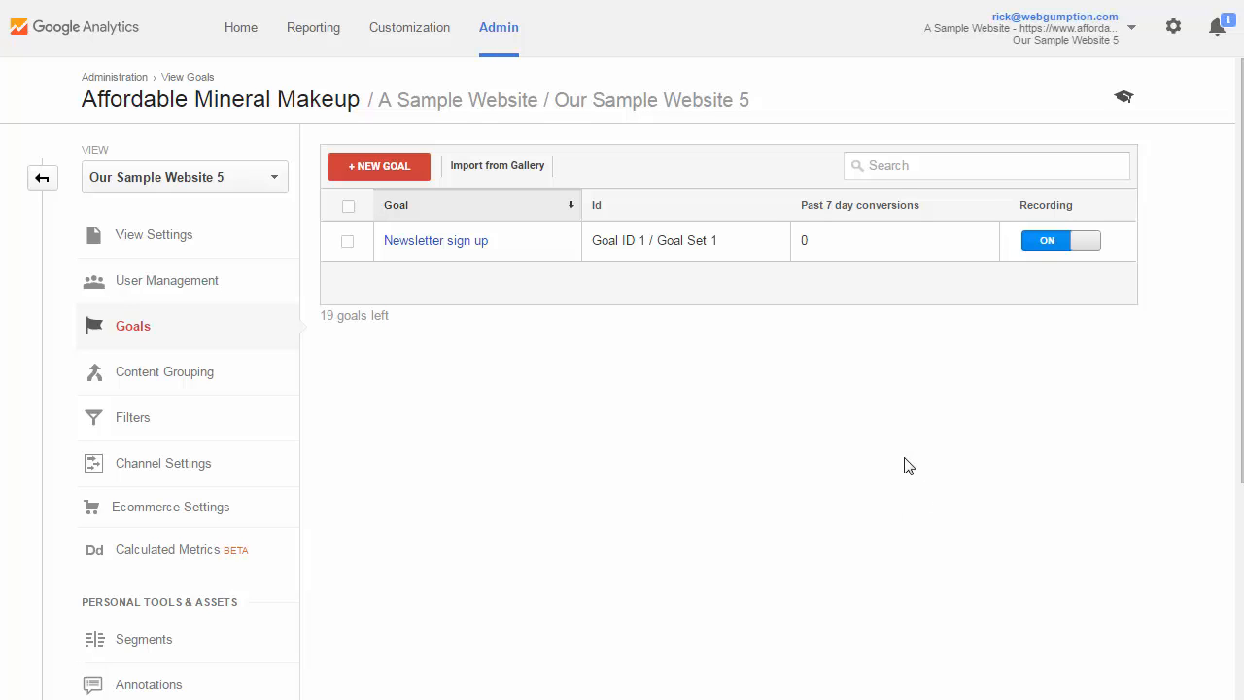
# Open the Real-Time Conversions report to check the active users and hits for the goal
pyautogui.click(316, 30)
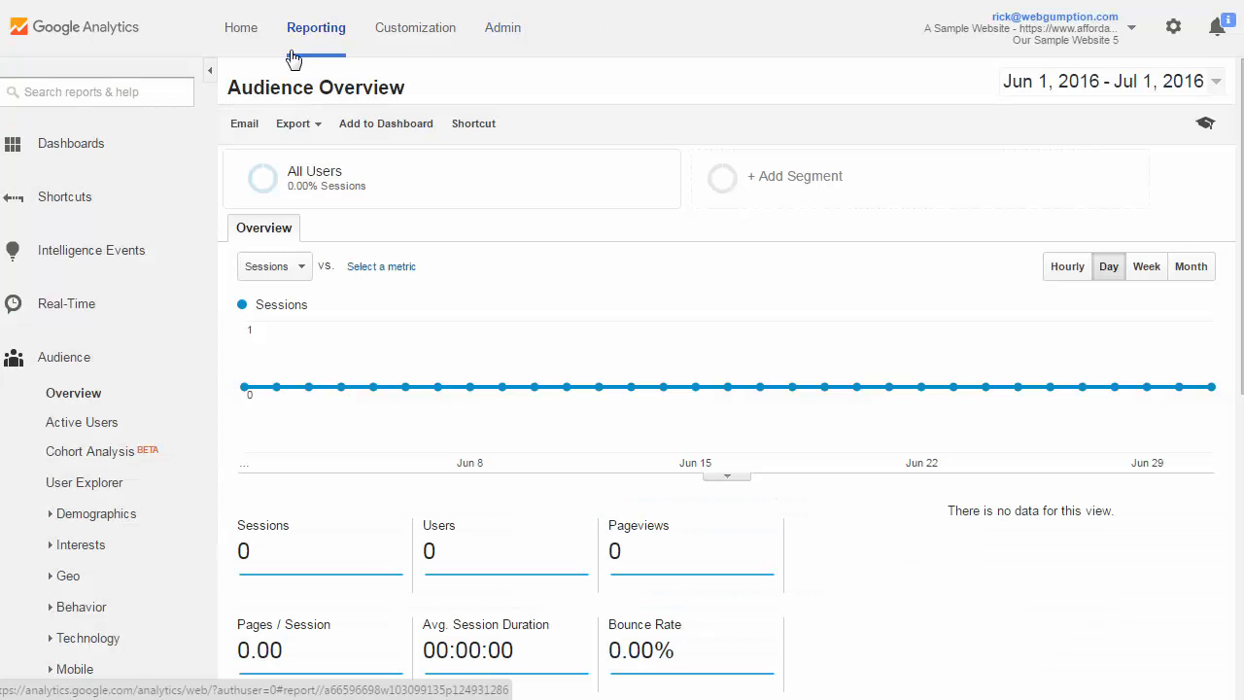
pyautogui.click(82, 305)
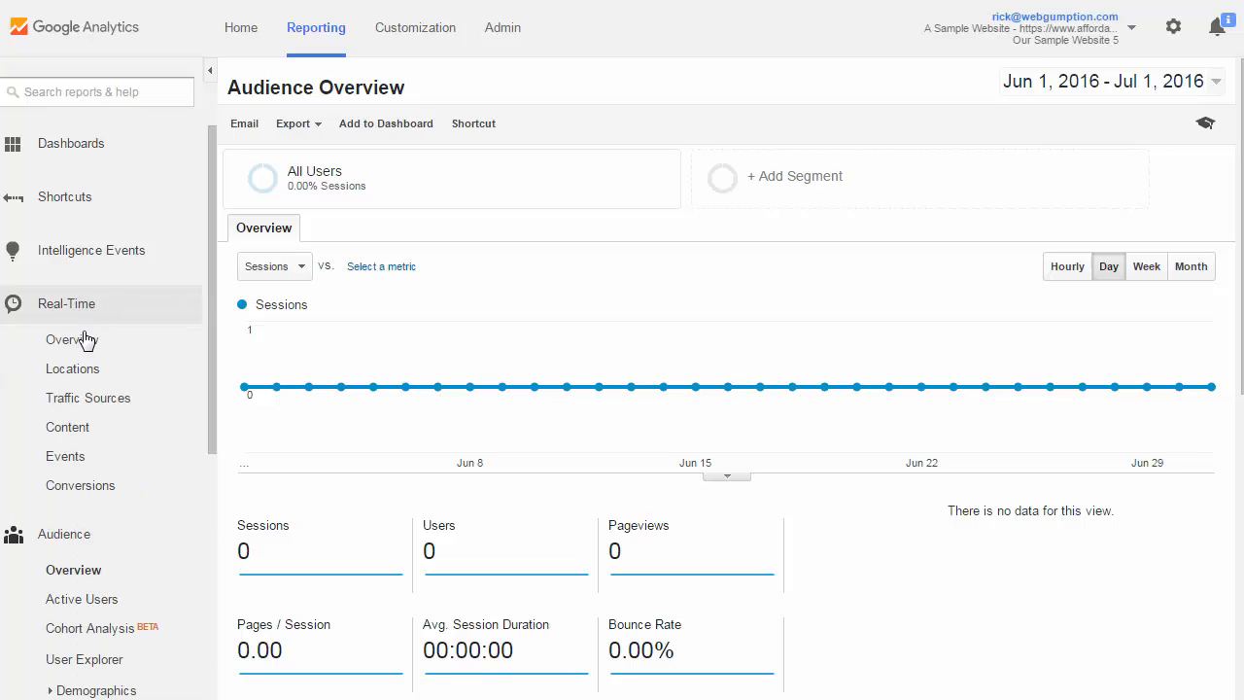
pyautogui.click(82, 489)
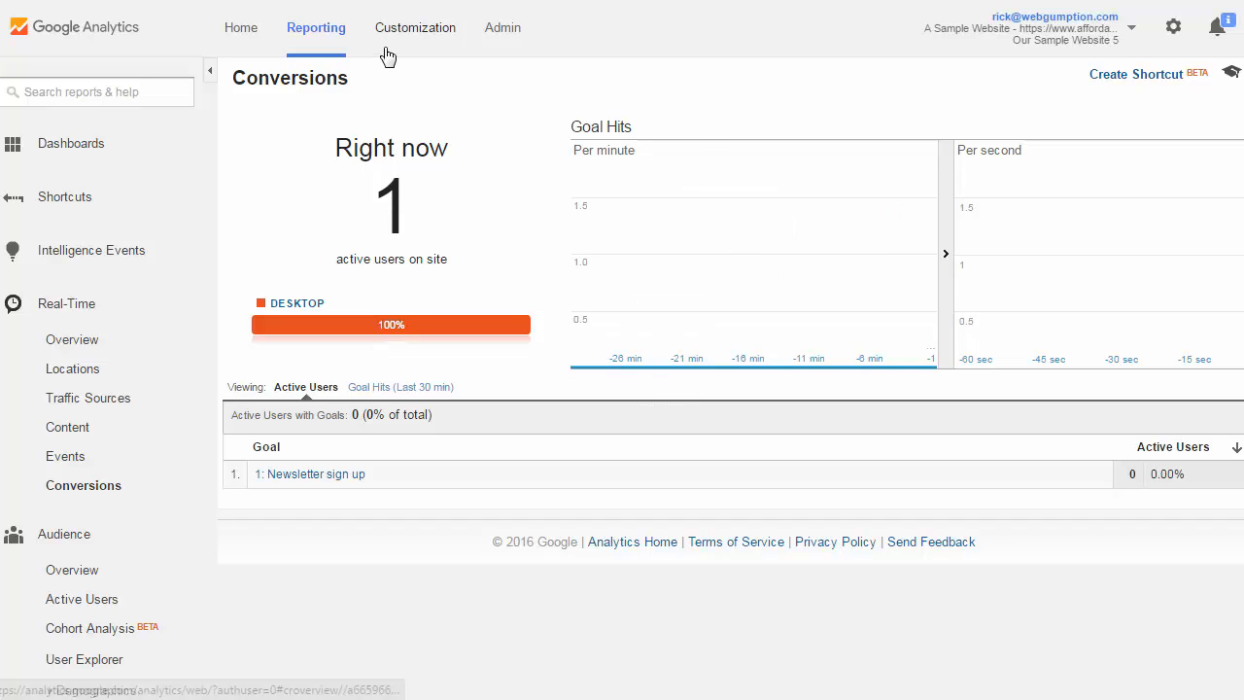
pyautogui.click(1229, 2)
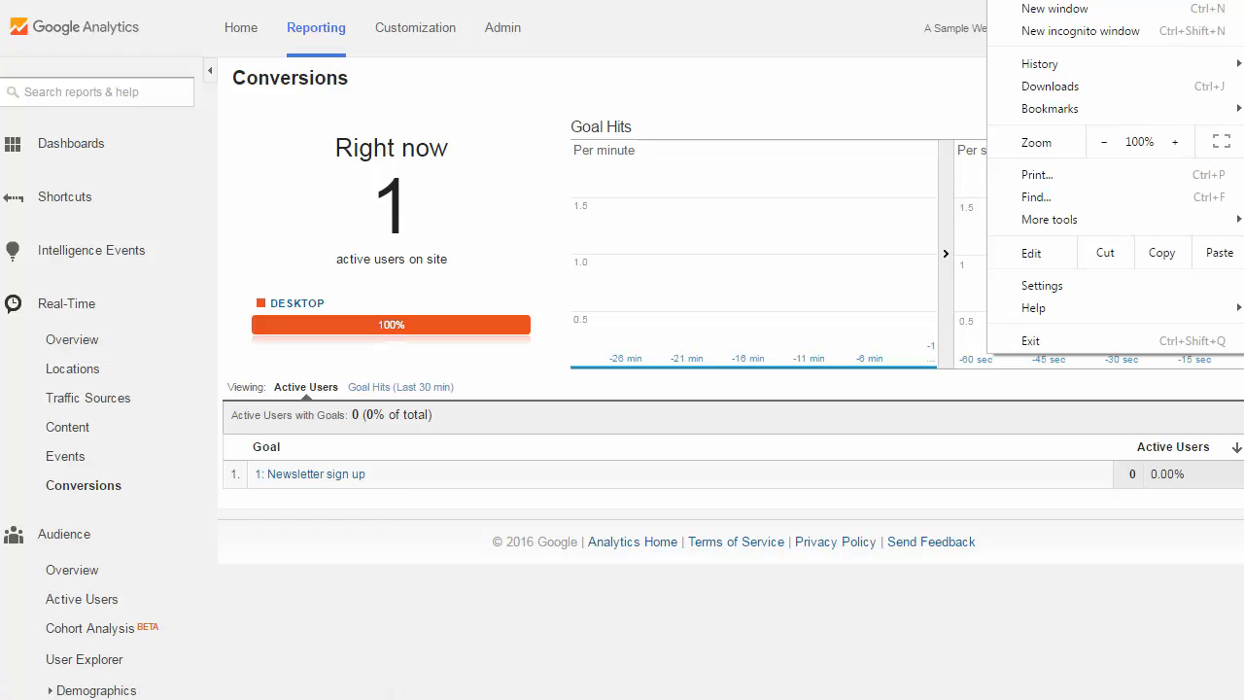
pyautogui.click(1069, 41)
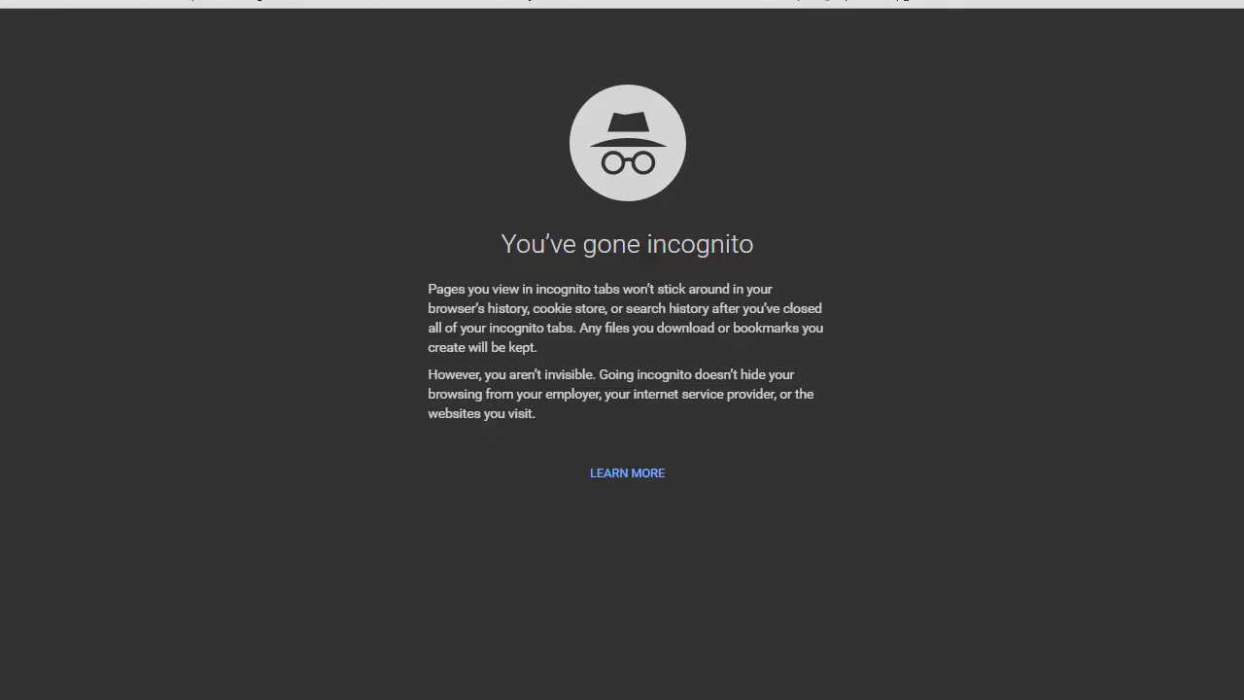
pyautogui.write('aff')
pyautogui.press('Return')
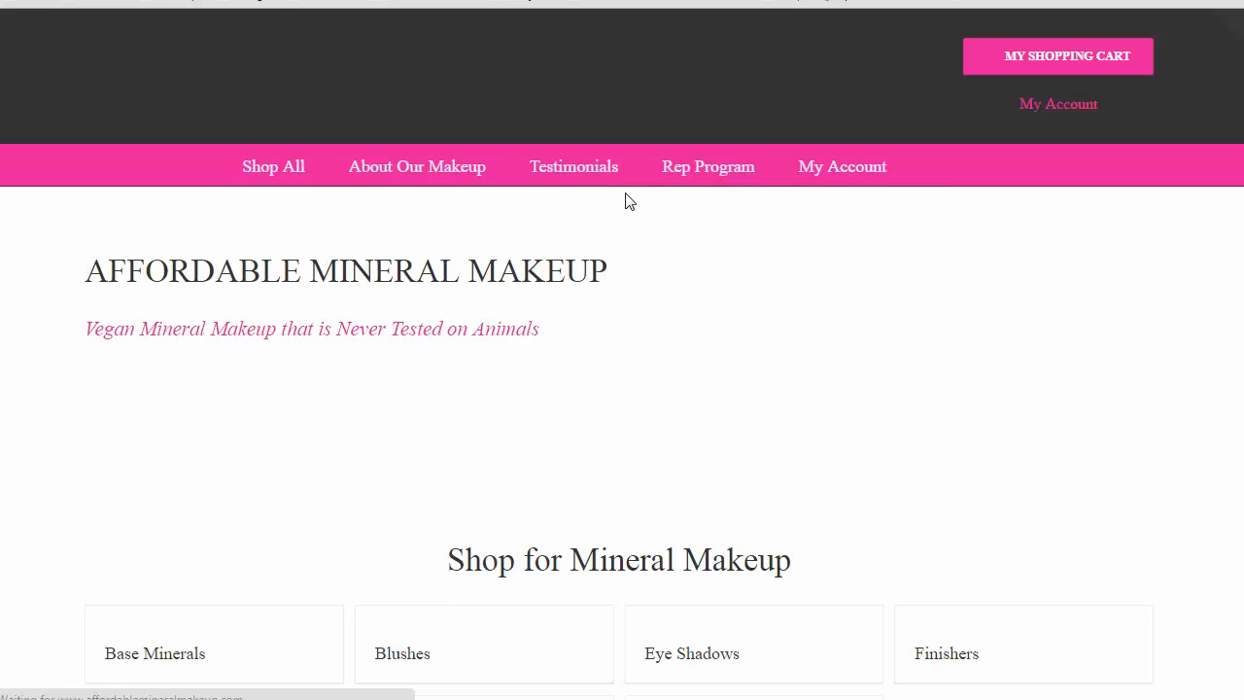
# Dismiss the save-20% pop-up, enter the subscriber's email address in the Save 20% Today form on the home page, and submit the sign-up
pyautogui.scroll(-4, 418, 439)
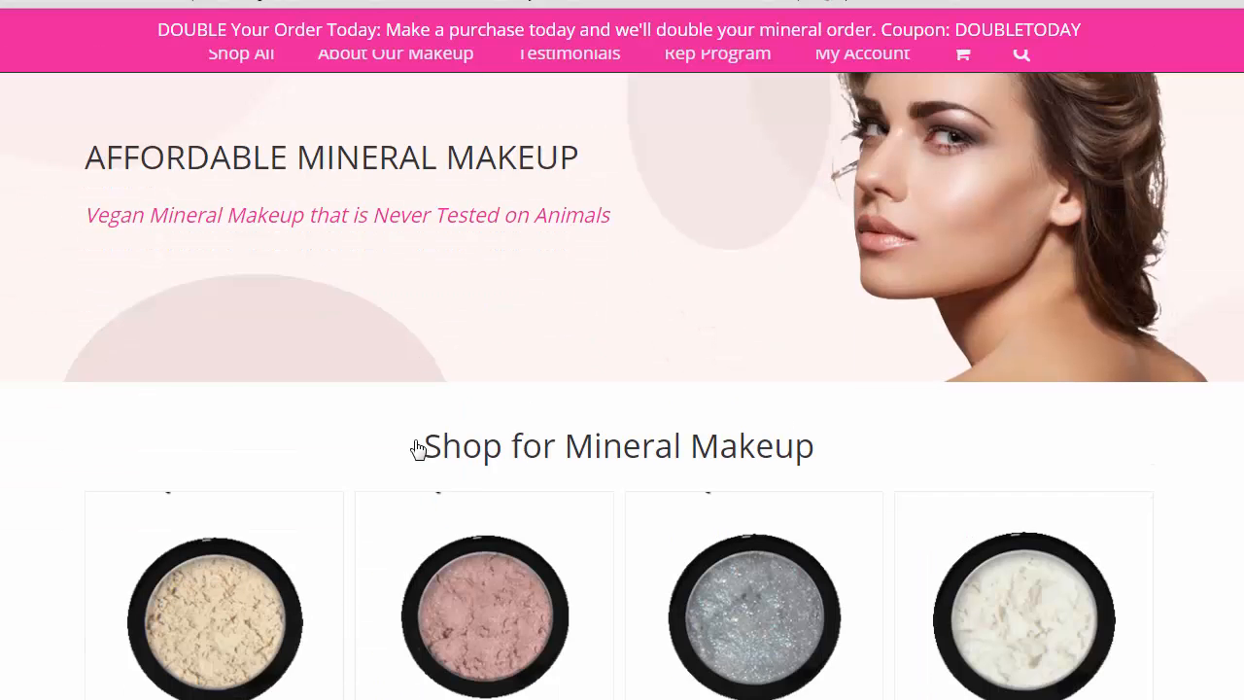
pyautogui.scroll(-10, 418, 437)
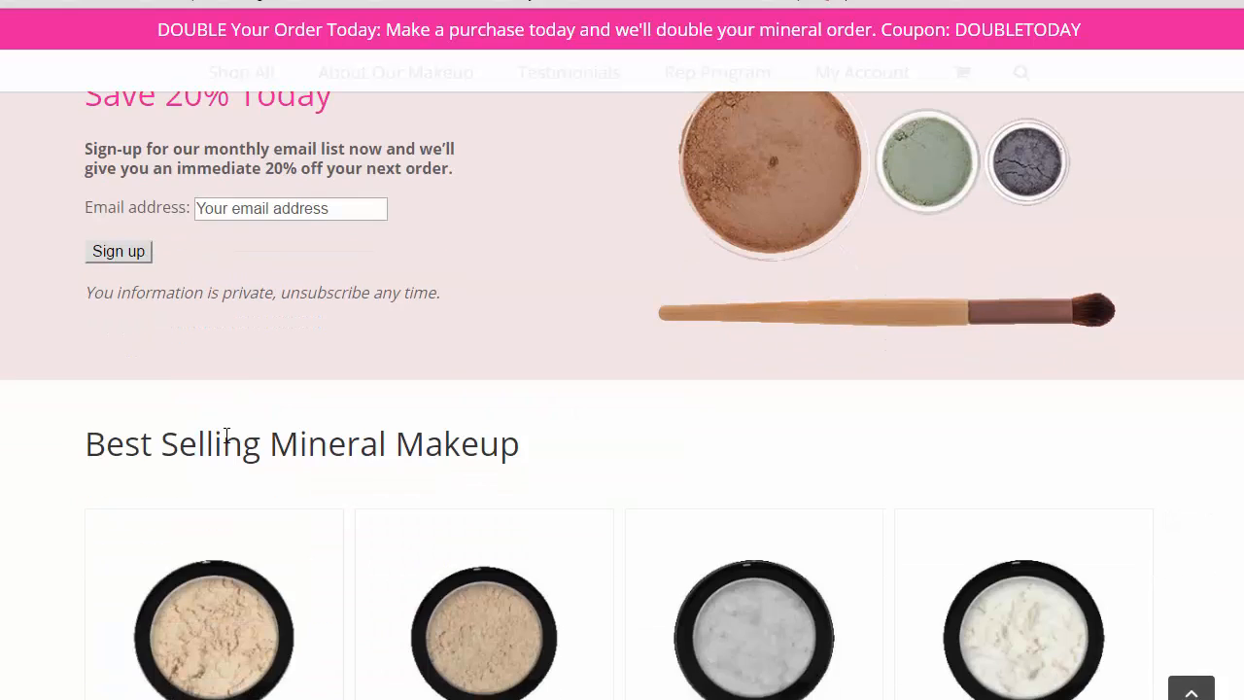
pyautogui.click(251, 210)
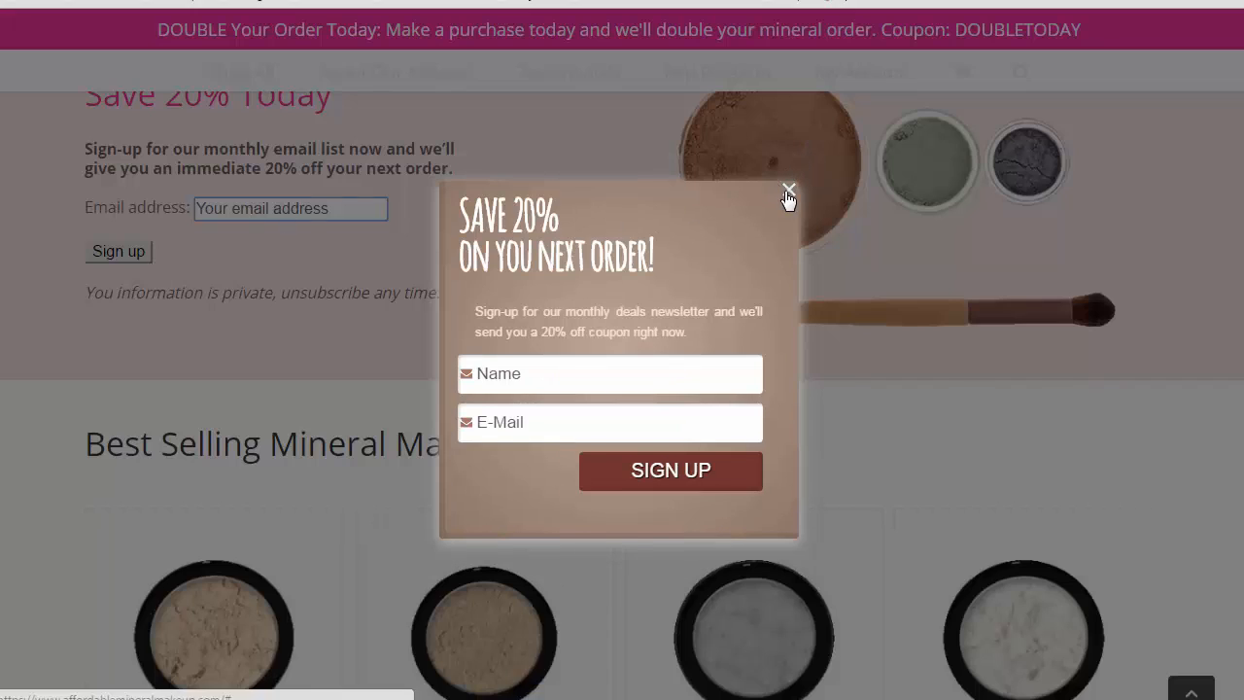
pyautogui.click(788, 191)
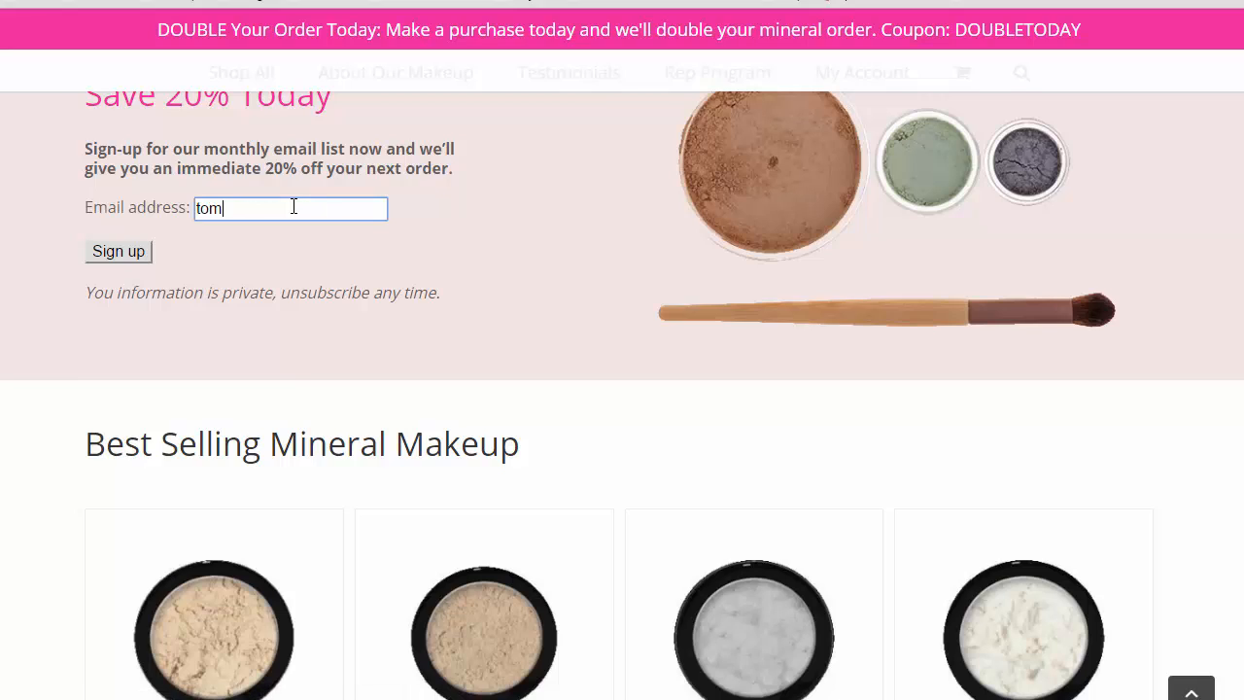
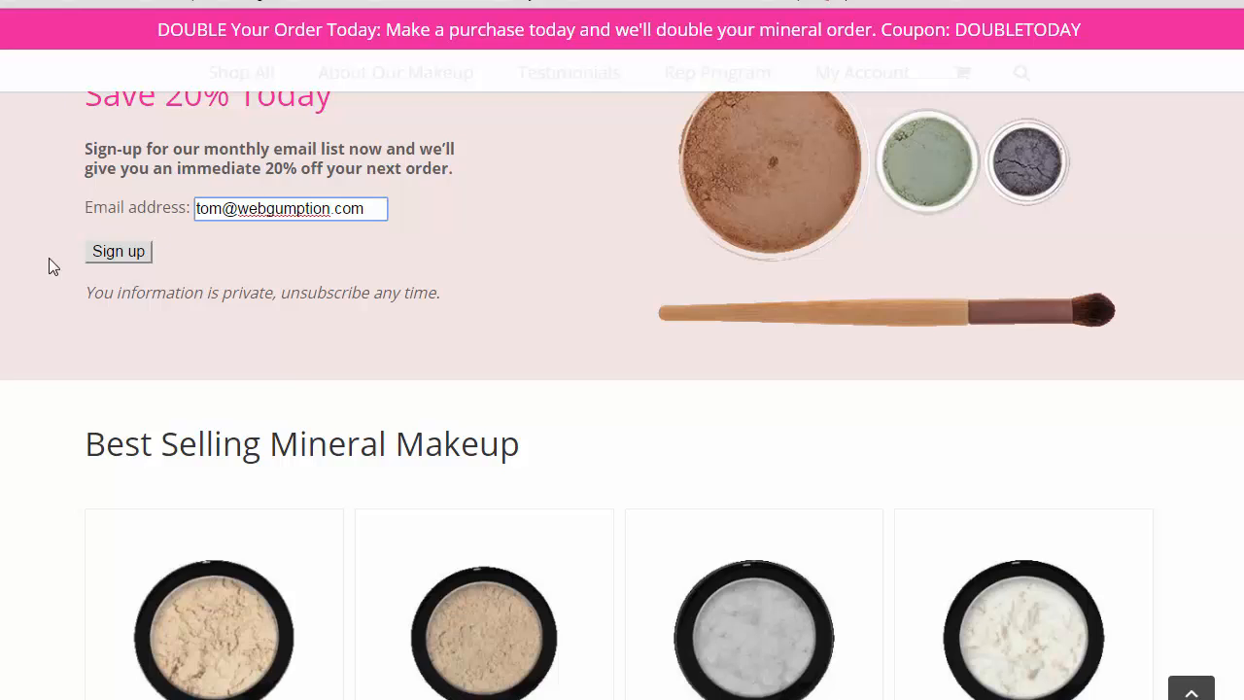
pyautogui.click(115, 254)
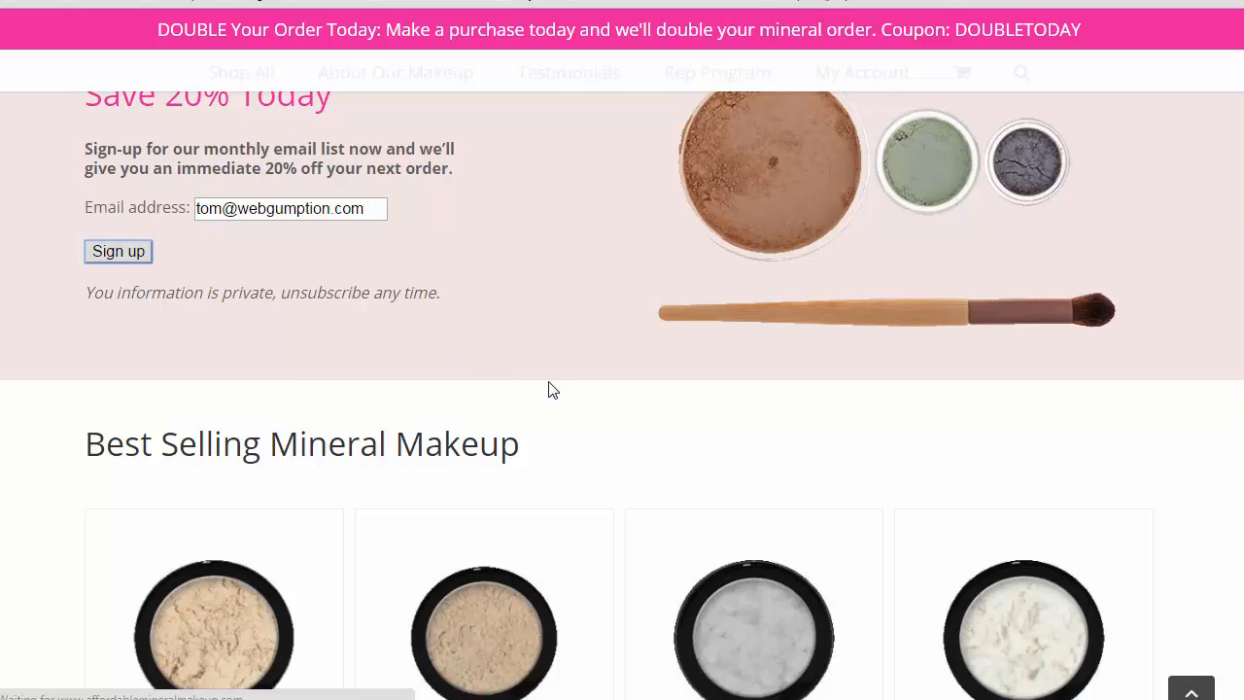